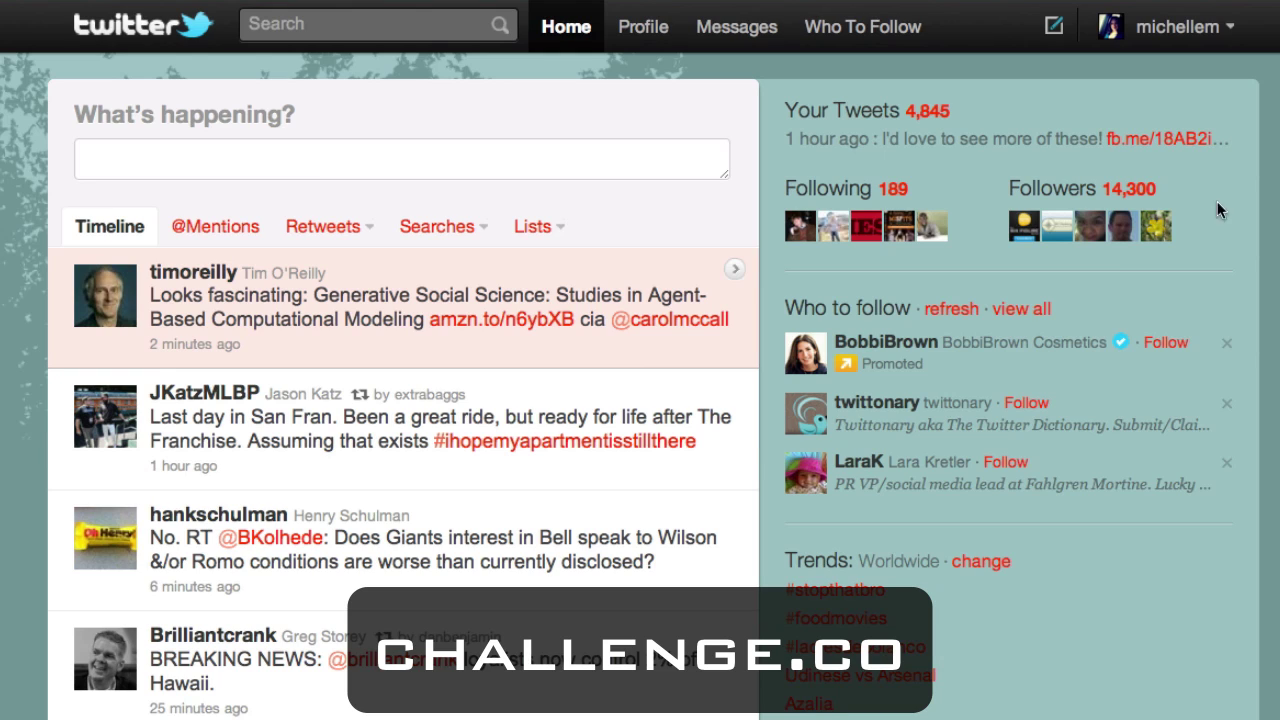
# Start a new Twitter list and name it SF Giants.
pyautogui.click(556, 232)
pyautogui.click(569, 259)
pyautogui.scroll(-5, 600, 150)
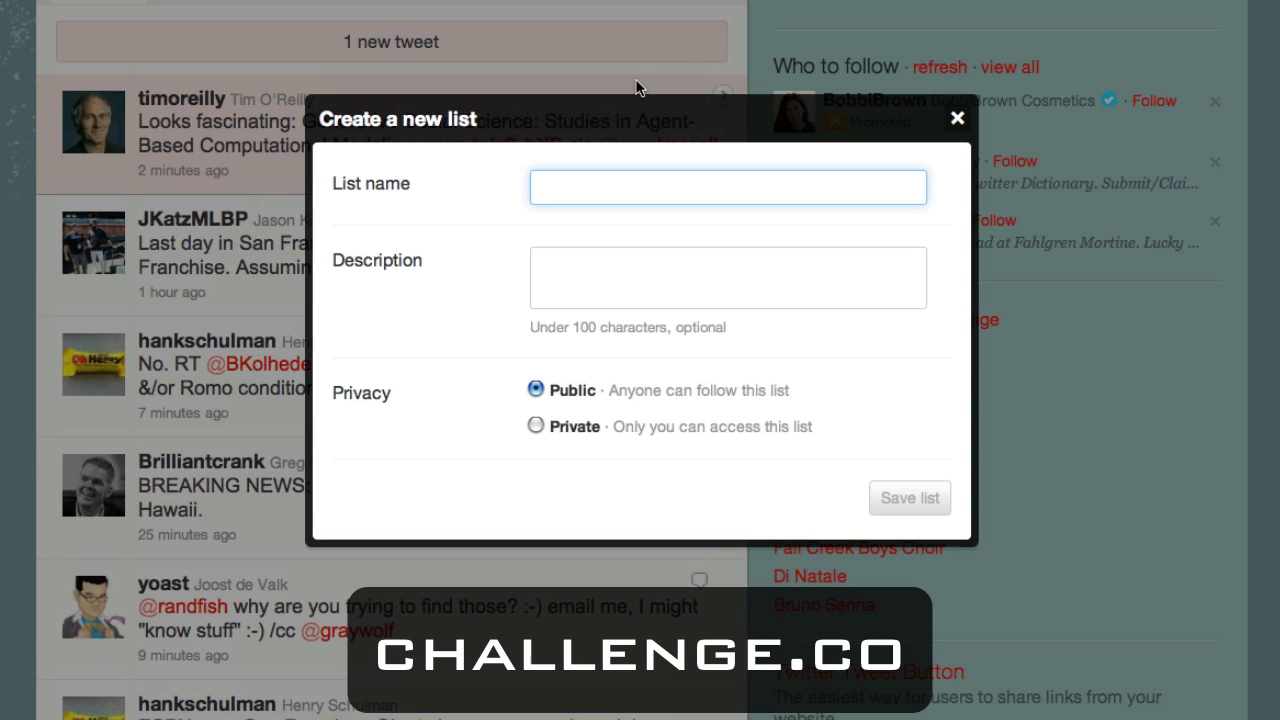
pyautogui.write('Sf G')
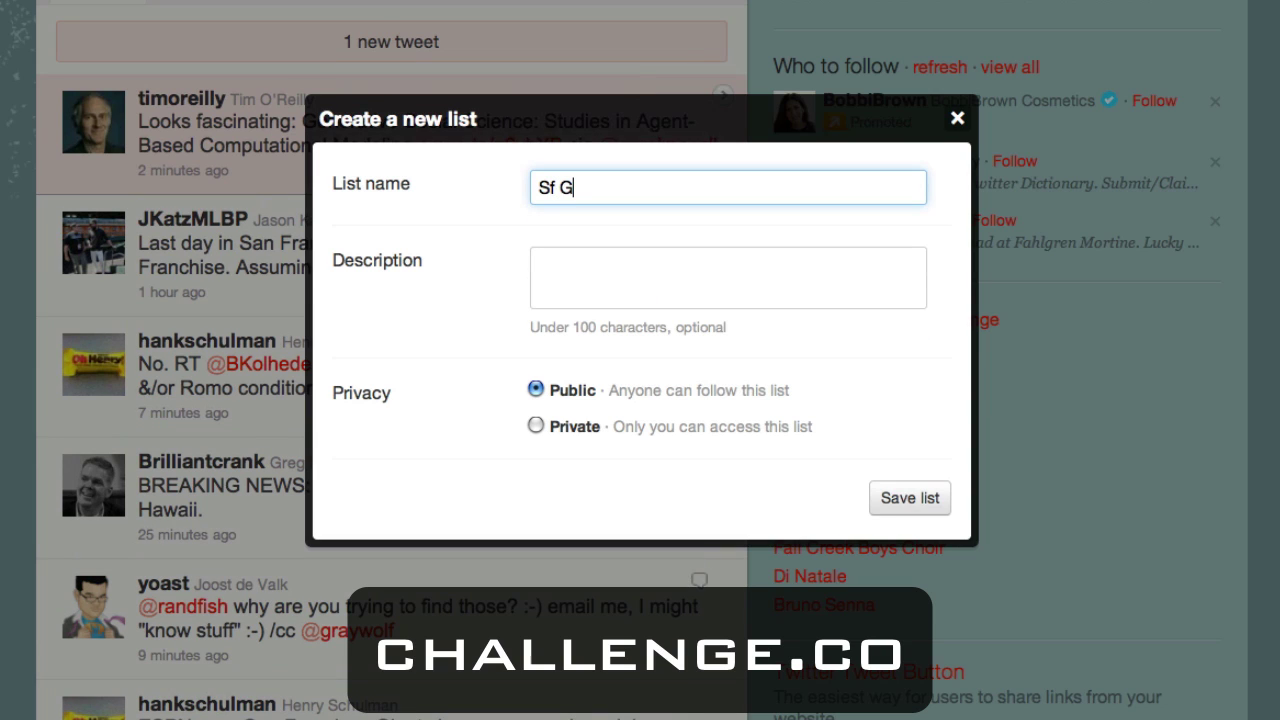
pyautogui.write('iants')
pyautogui.click(555, 187)
pyautogui.press('BackSpace')
pyautogui.write('F')
# Give the list the description "Top SF Giants news and influencers!" and save it.
pyautogui.click(586, 292)
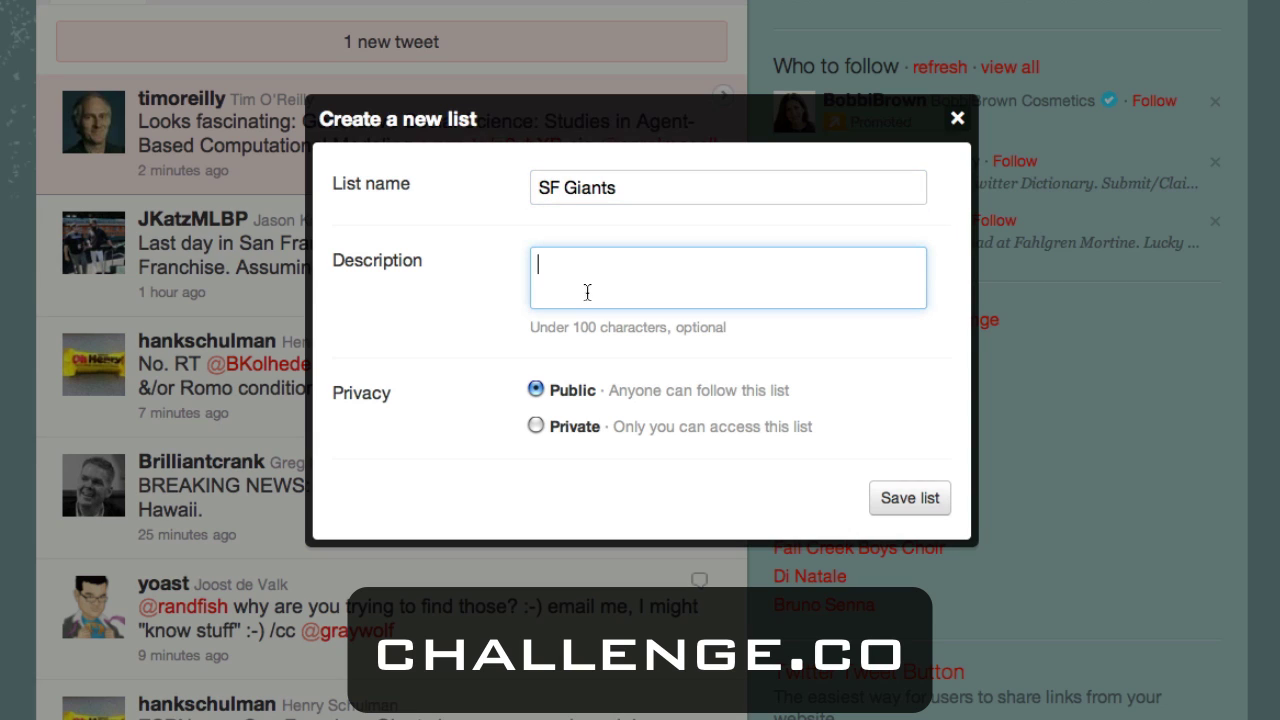
pyautogui.write('Top SF Giants ')
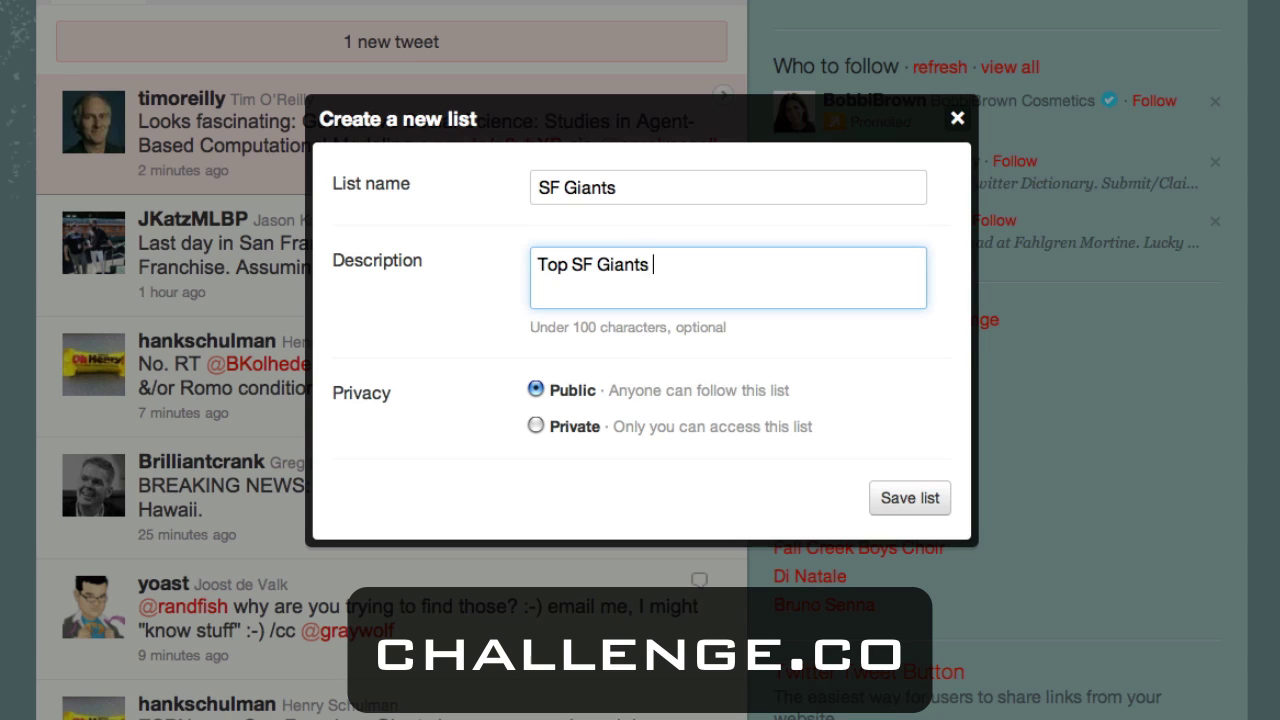
pyautogui.write('news and influe')
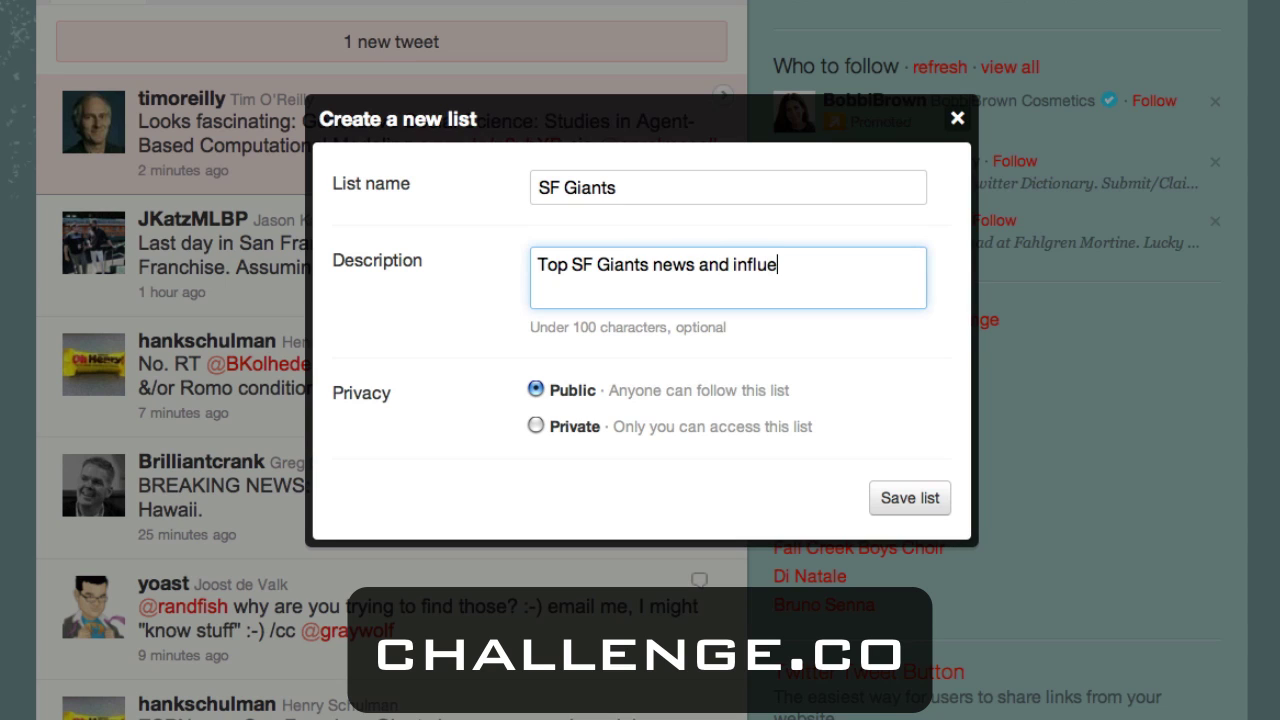
pyautogui.write('ncers!')
pyautogui.click(886, 500)
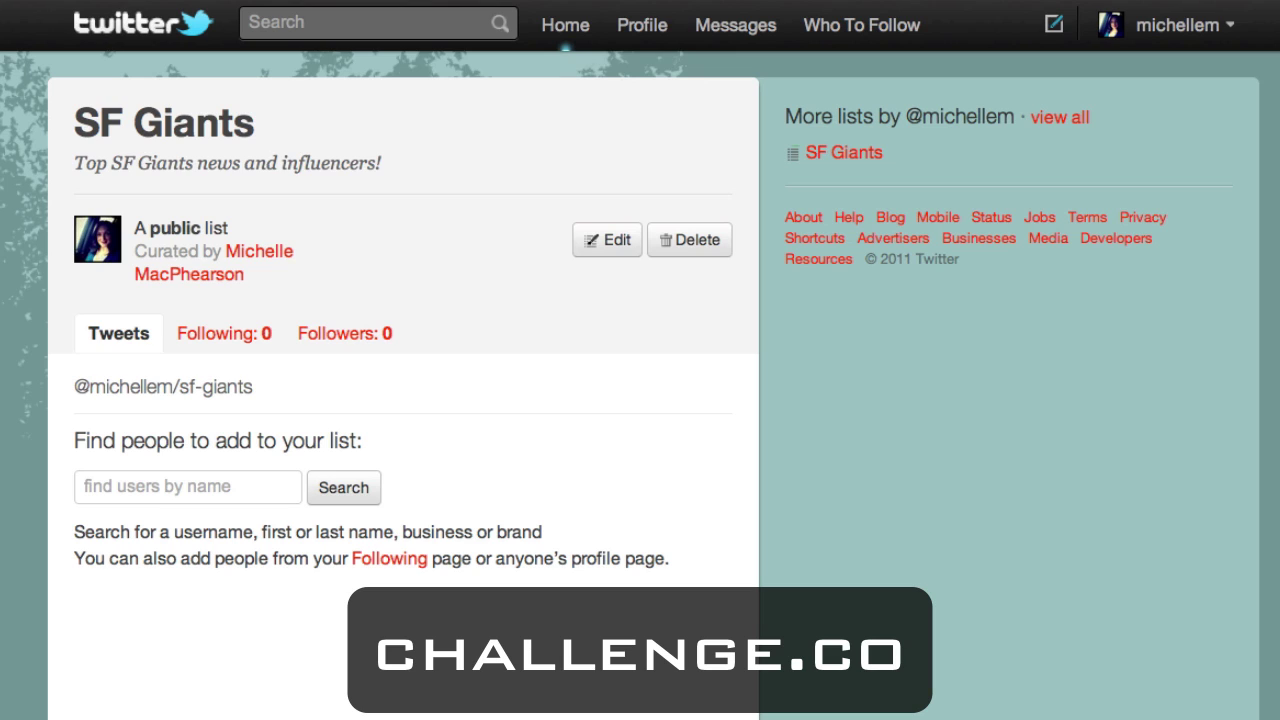
# Find the account hankschulman from the new list's page and include it in the SF Giants list.
pyautogui.click(268, 484)
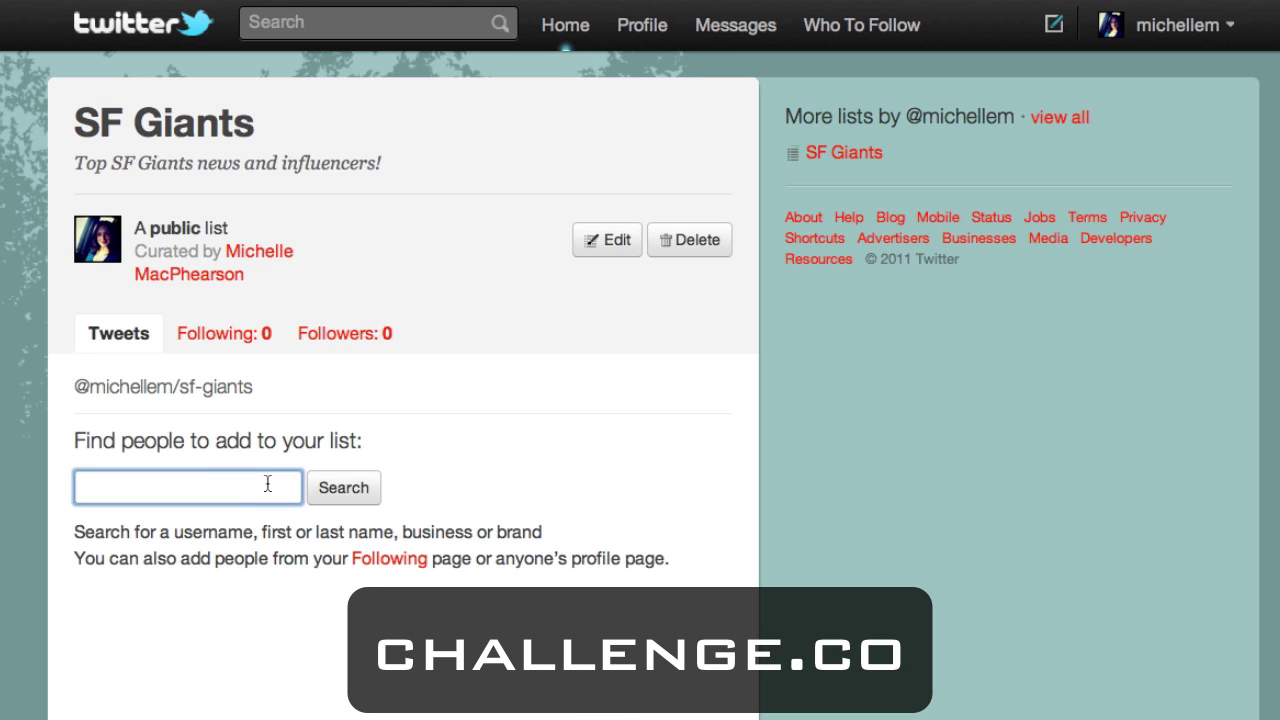
pyautogui.write('hankschulman')
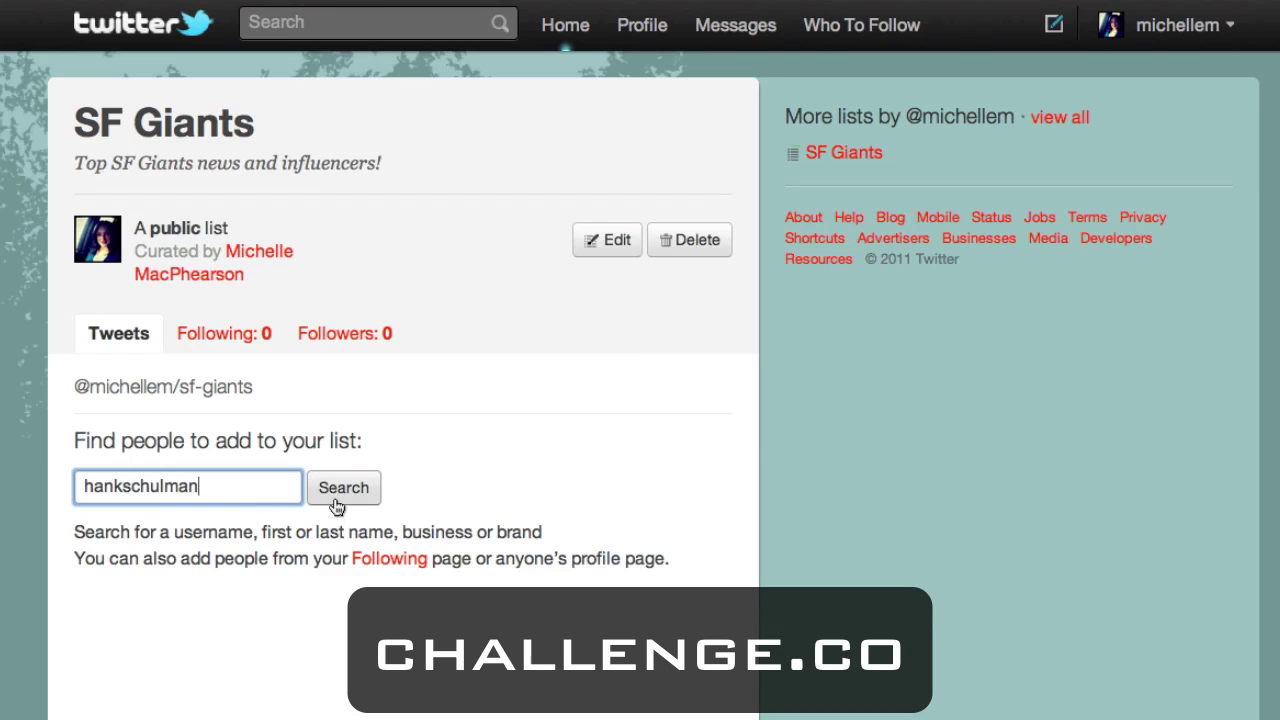
pyautogui.click(374, 488)
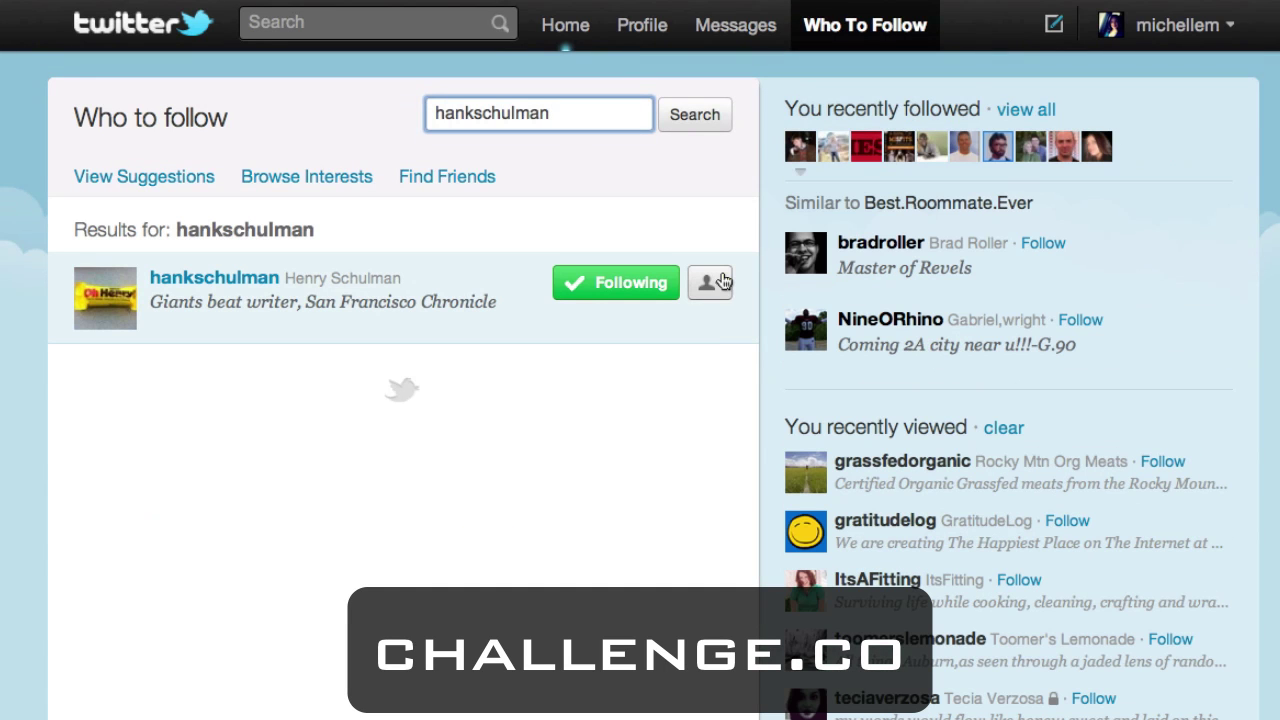
pyautogui.click(720, 284)
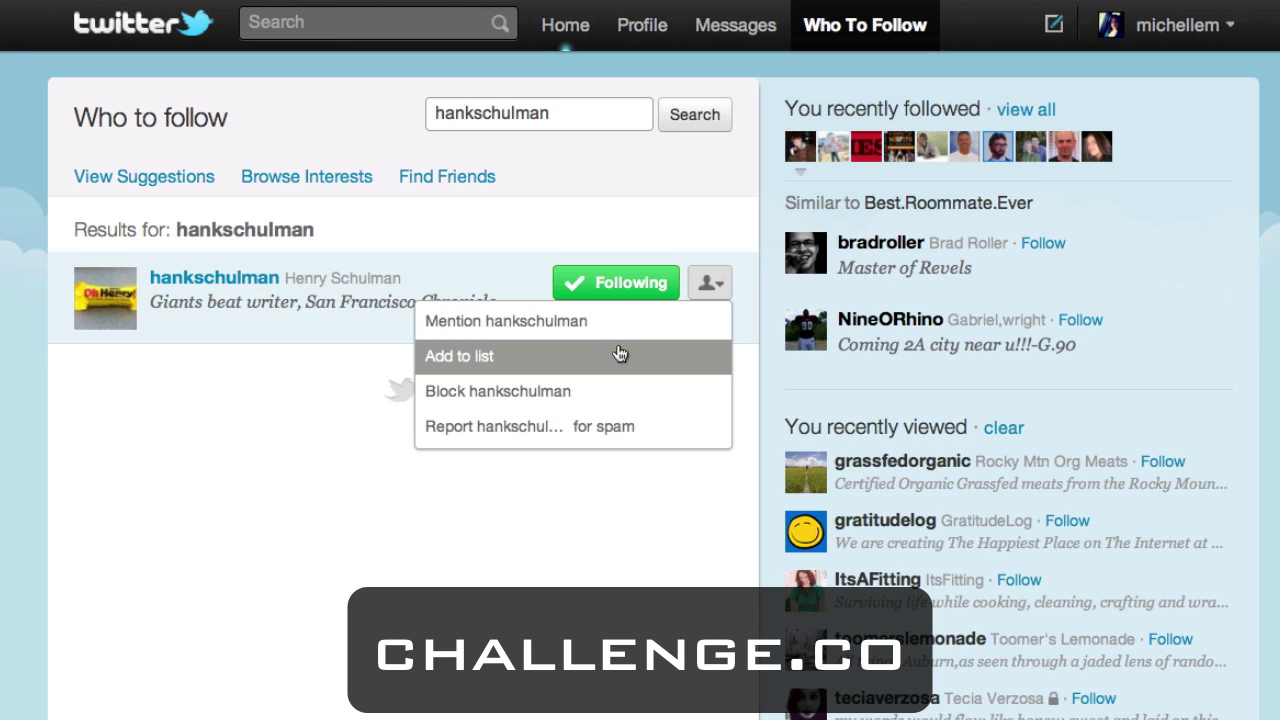
pyautogui.click(619, 354)
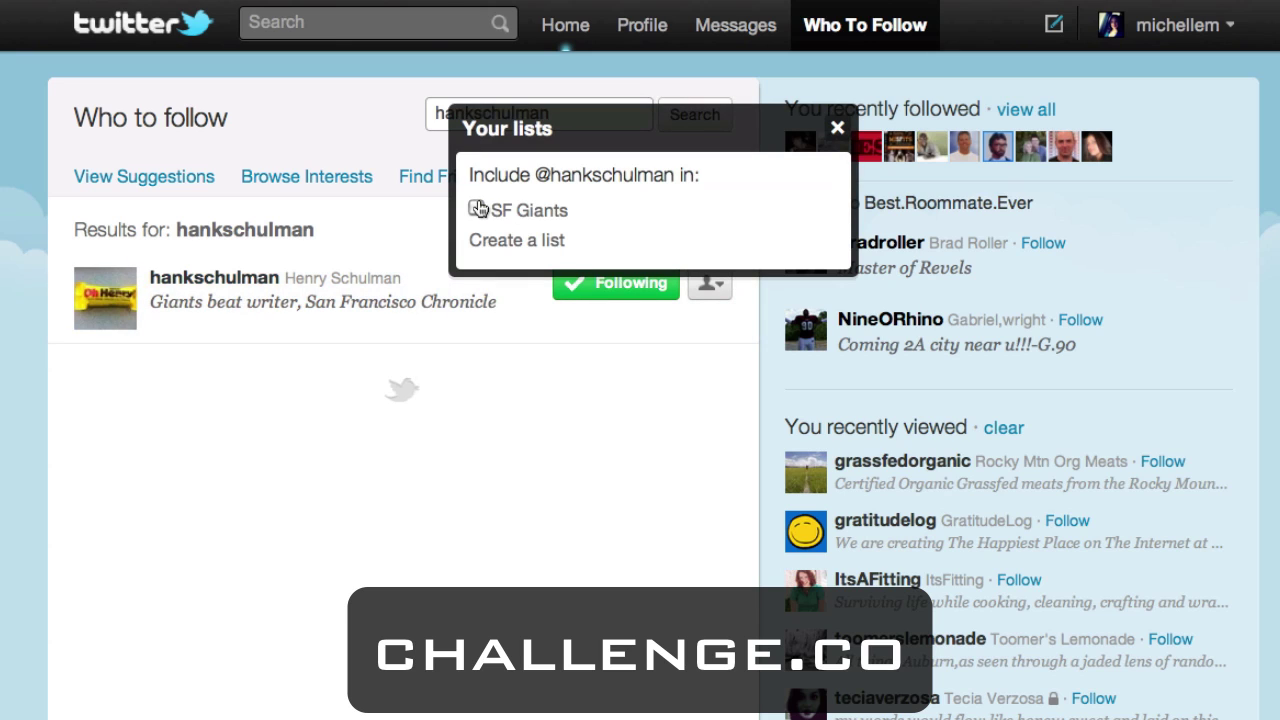
pyautogui.click(477, 208)
pyautogui.click(837, 128)
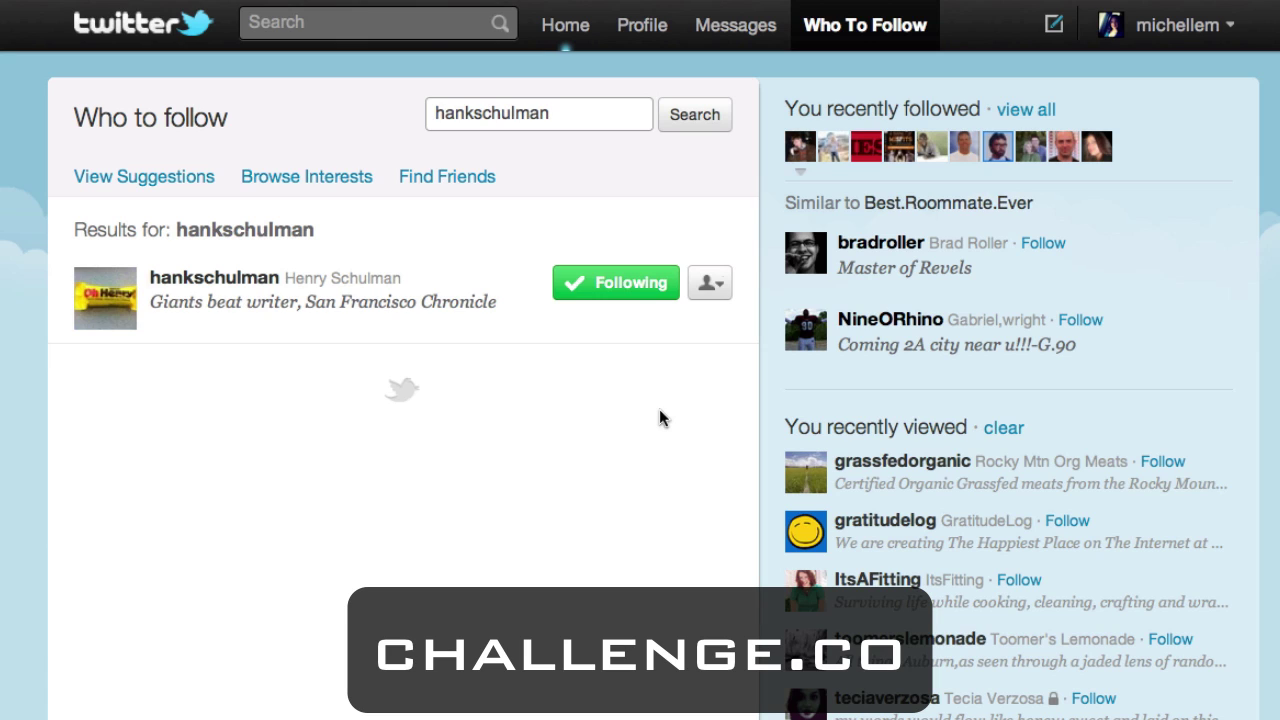
# Open the list of people hankschulman follows and look through it for accounts related to the Giants.
pyautogui.click(224, 282)
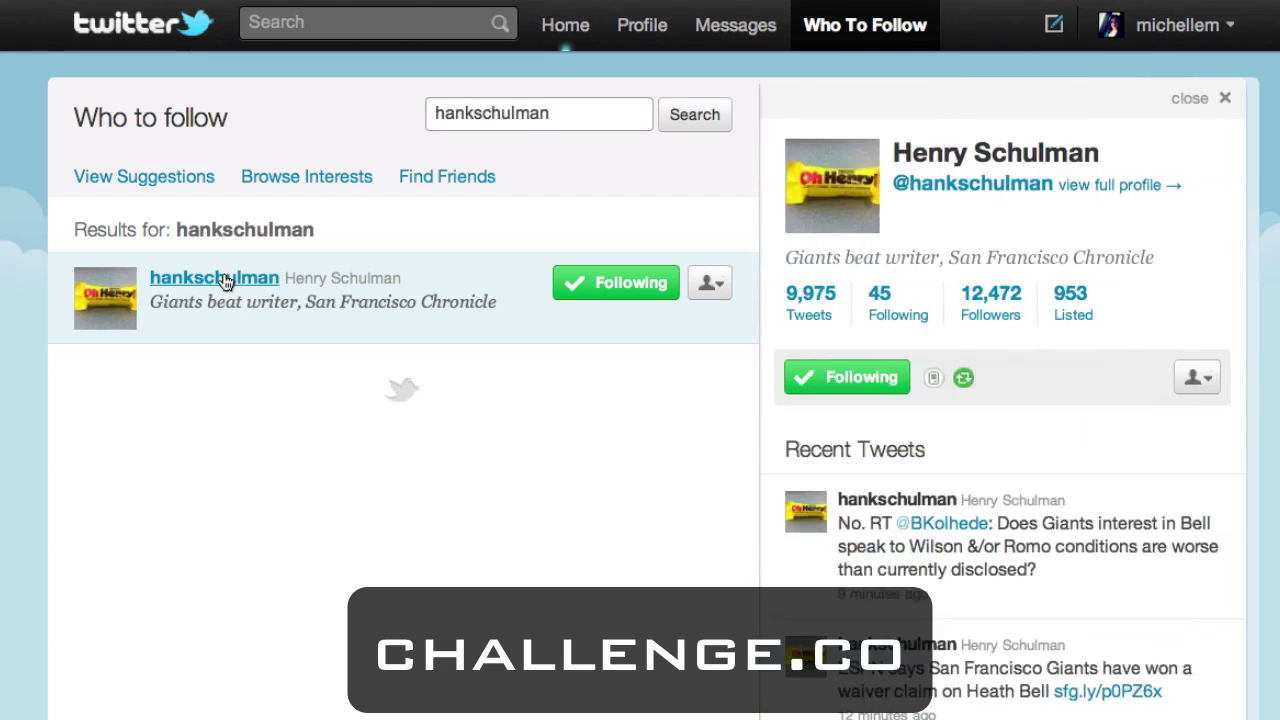
pyautogui.click(884, 313)
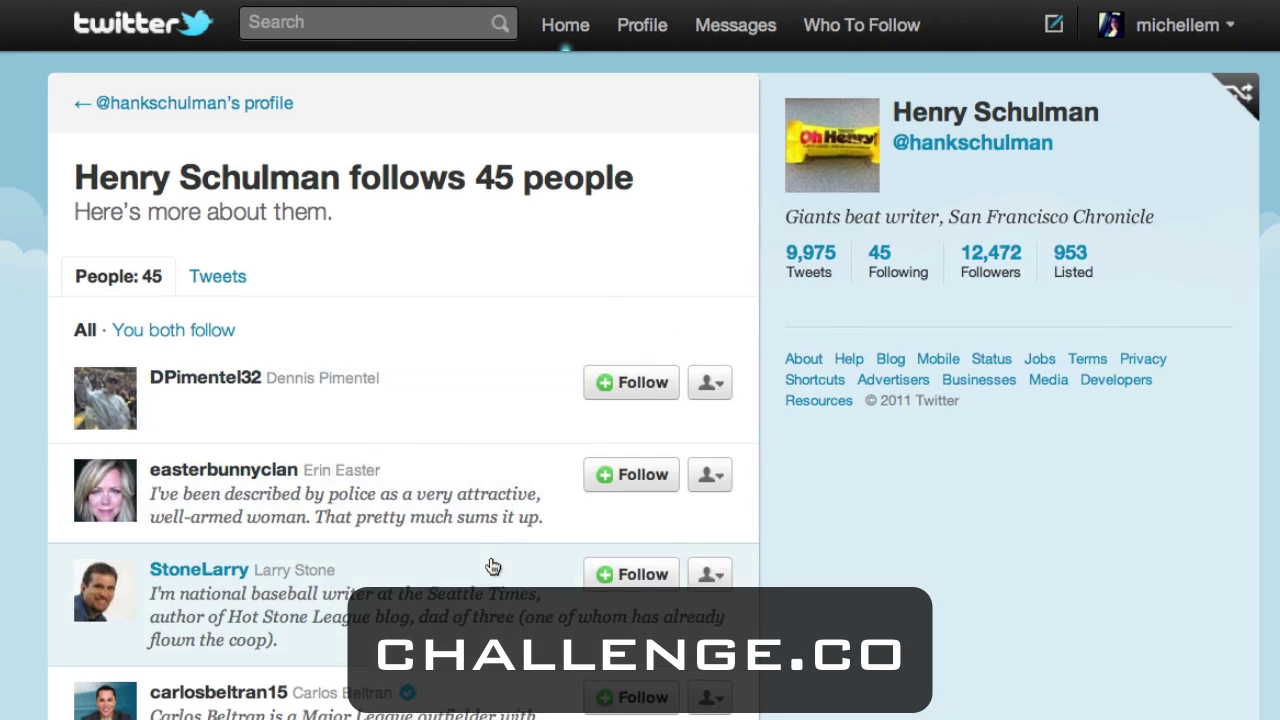
pyautogui.scroll(-12, 491, 565)
pyautogui.scroll(-2, 491, 565)
pyautogui.scroll(15, 492, 566)
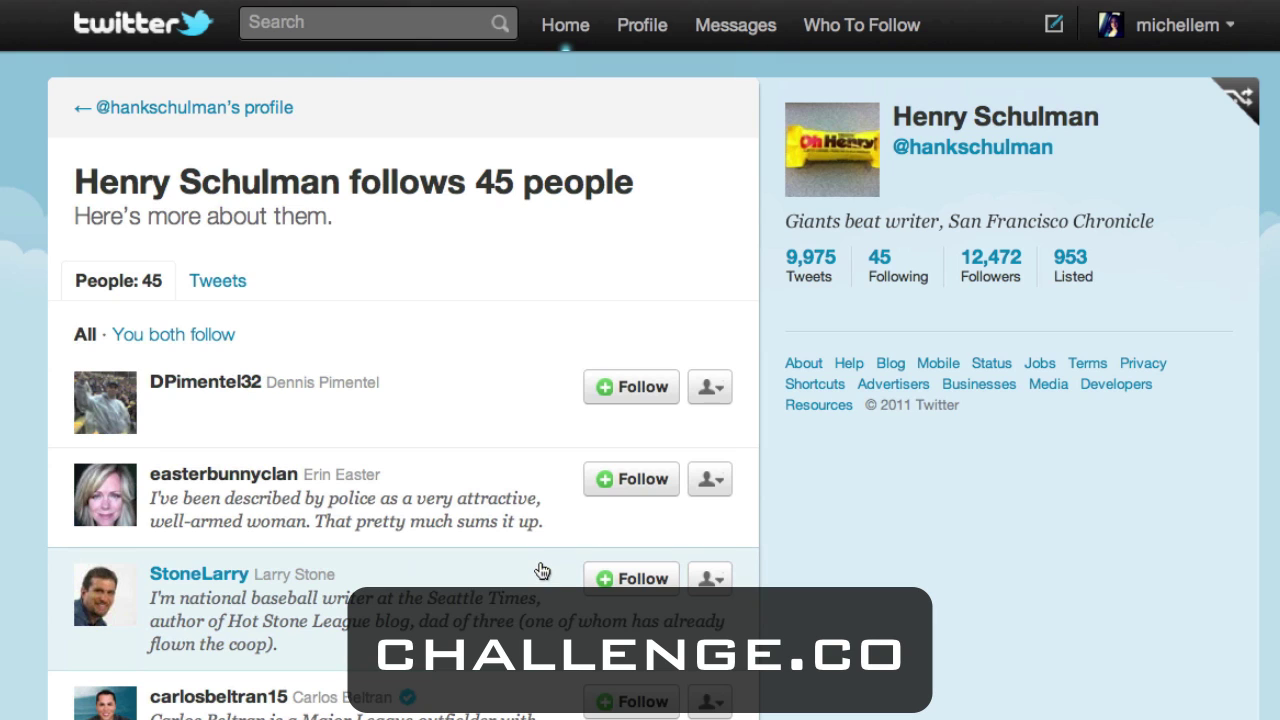
pyautogui.scroll(-2, 498, 574)
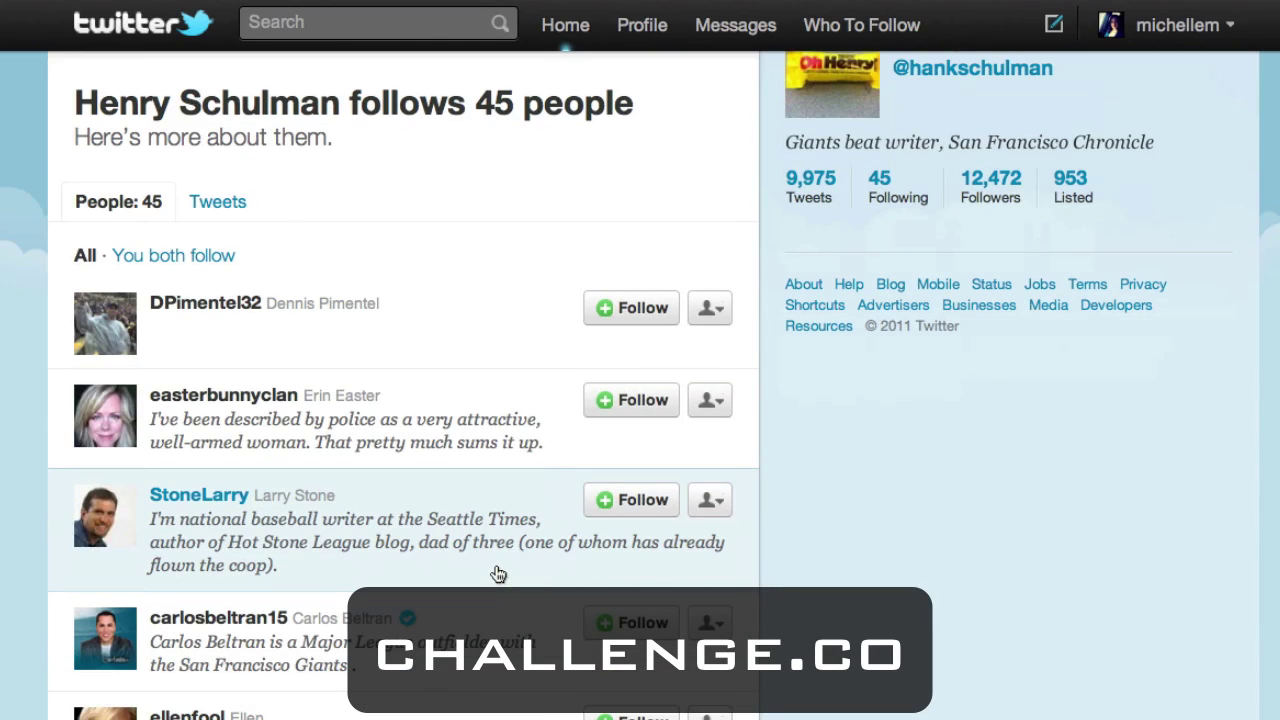
pyautogui.scroll(2, 498, 574)
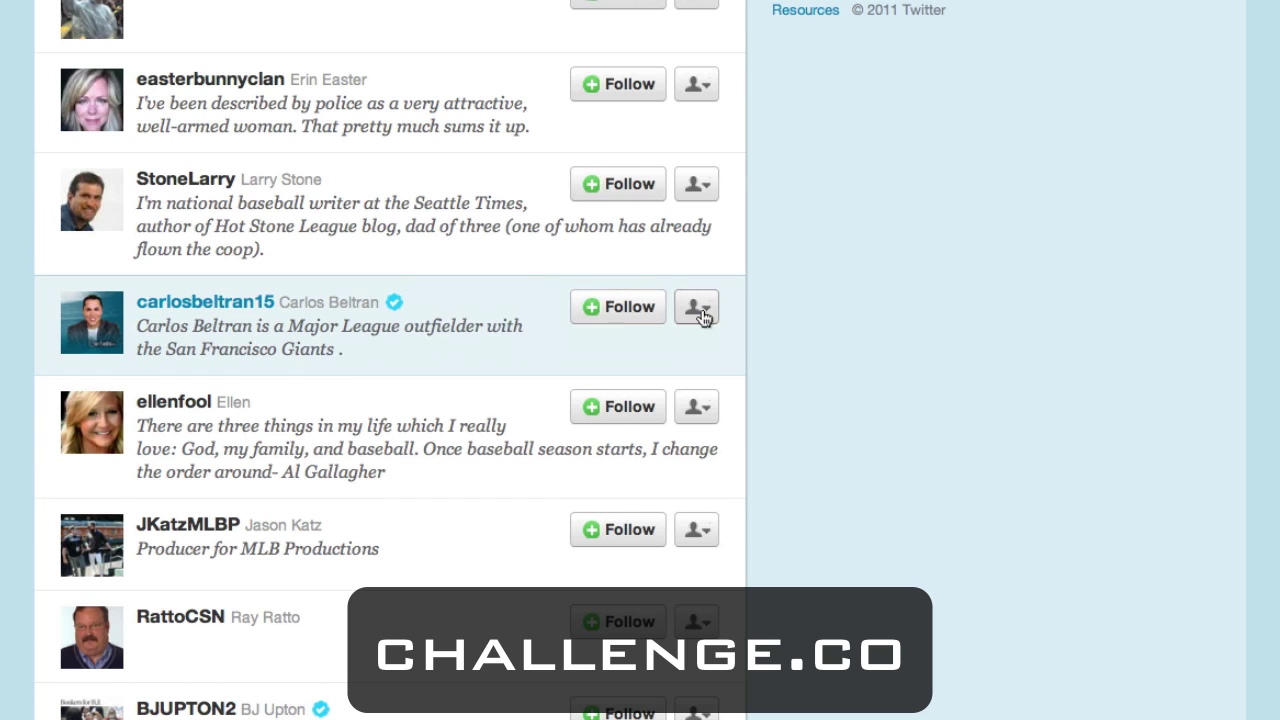
# Include the outfielder's account carlosbeltran15 in the SF Giants list.
pyautogui.click(701, 310)
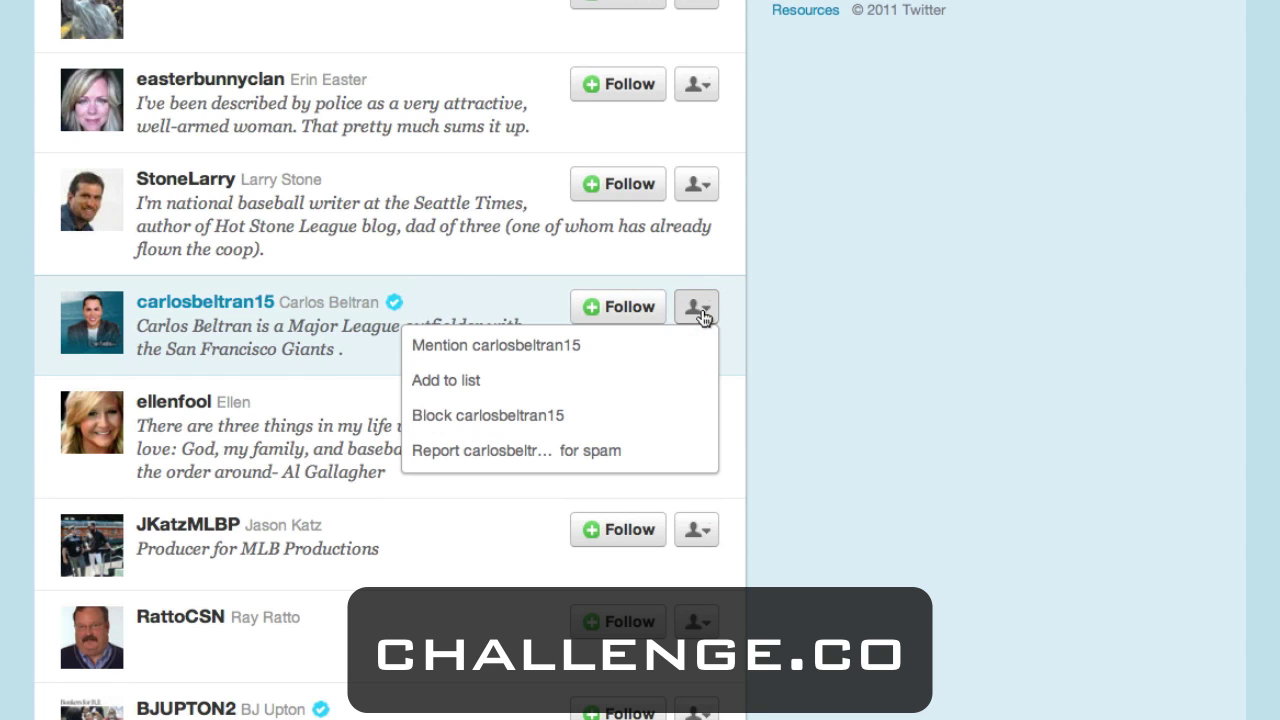
pyautogui.click(587, 384)
pyautogui.click(461, 112)
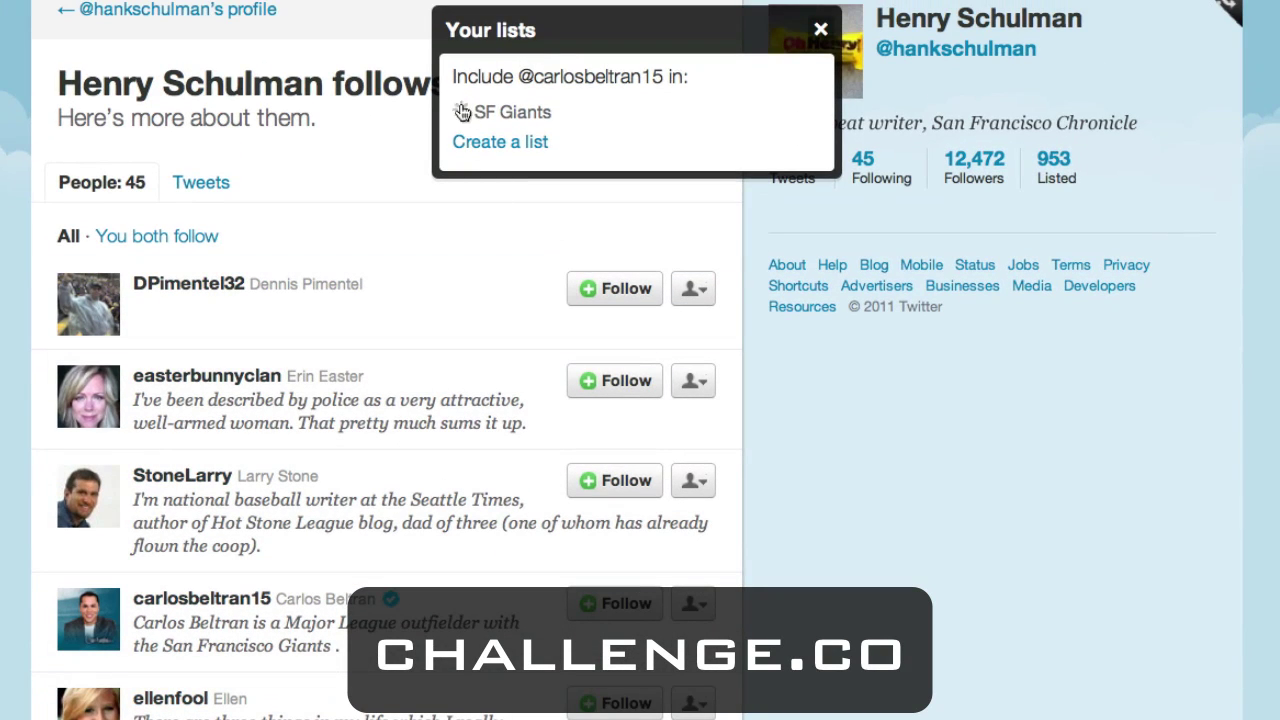
pyautogui.click(818, 31)
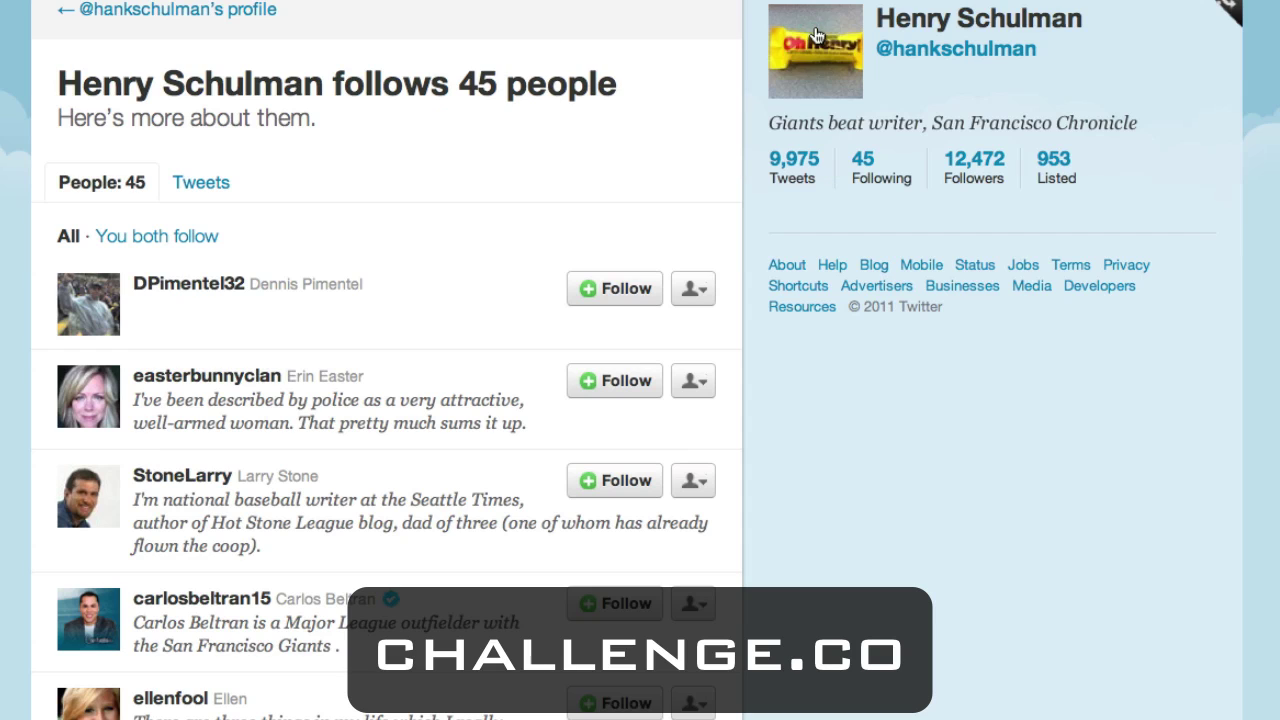
# Include the Triple-A affiliate's account FresnoGrizzlies in the SF Giants list.
pyautogui.scroll(-3, 537, 588)
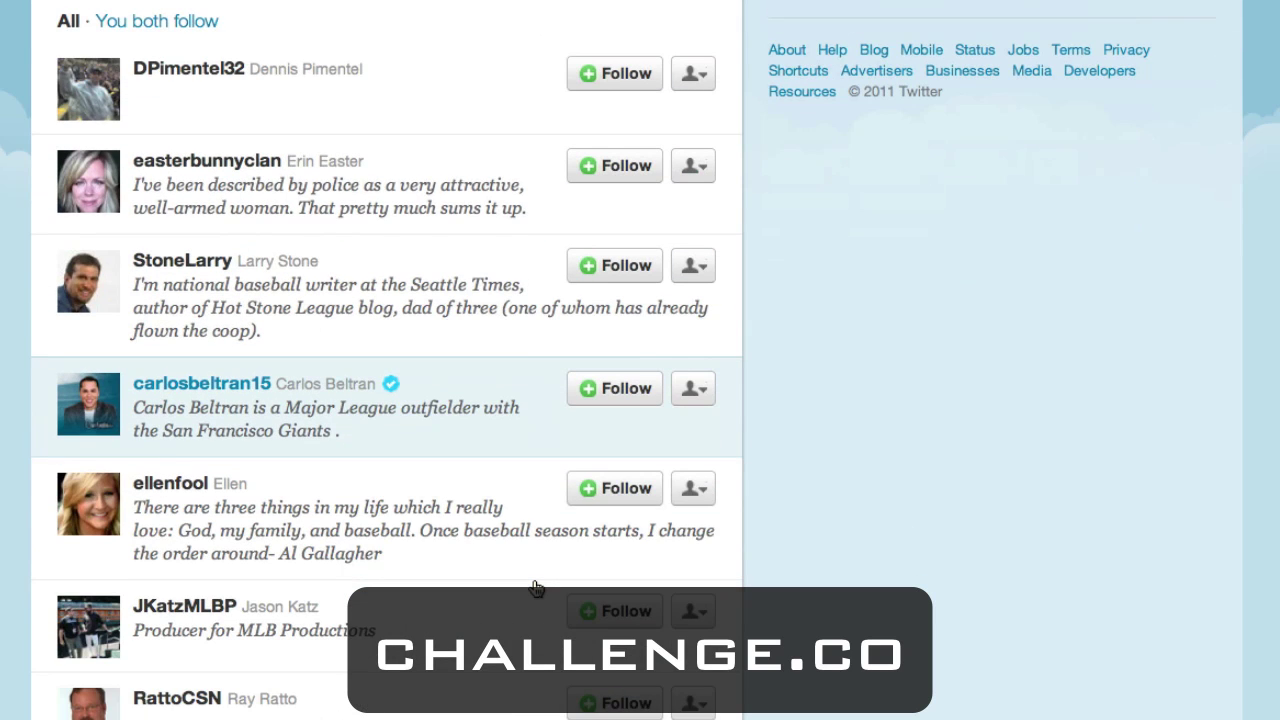
pyautogui.scroll(-2, 537, 588)
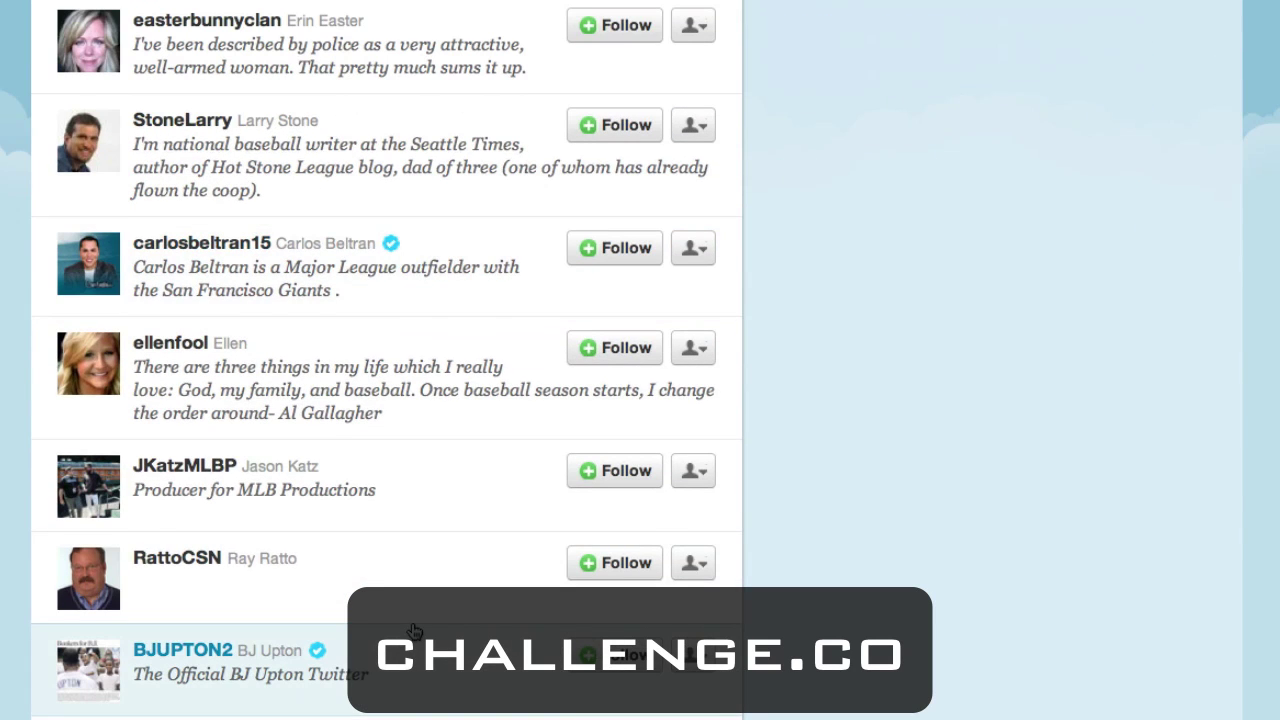
pyautogui.scroll(-7, 413, 630)
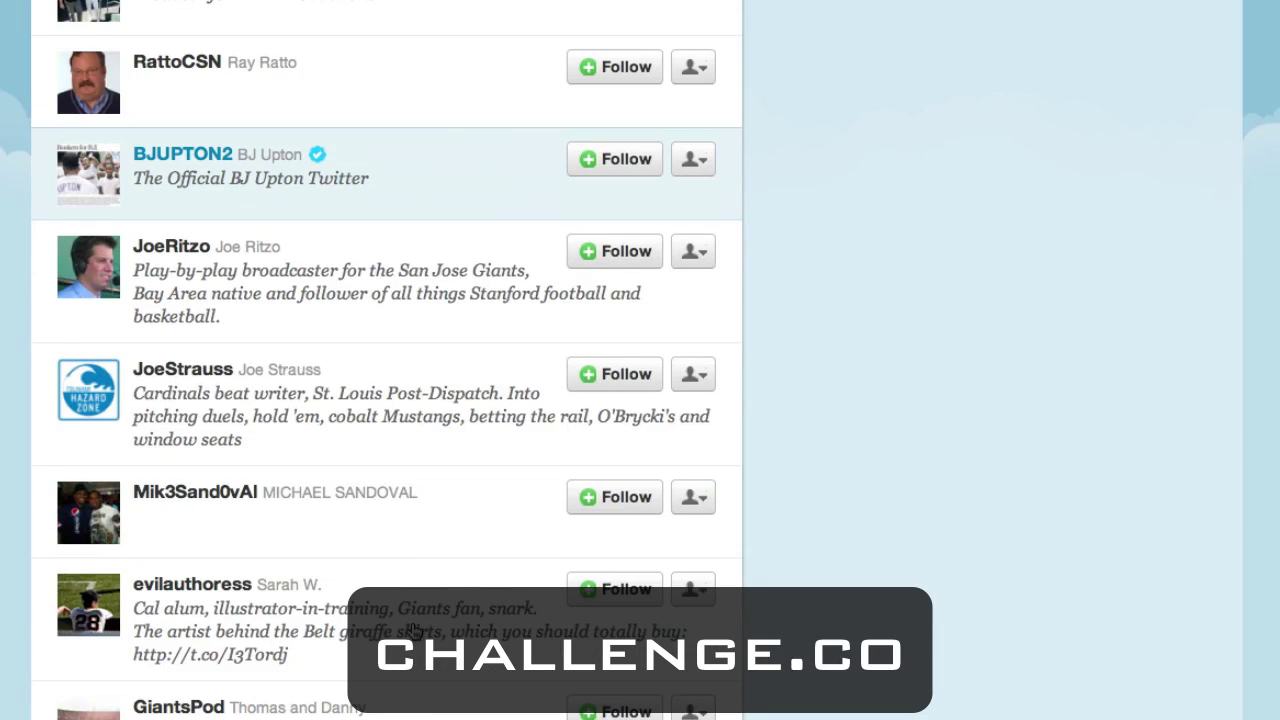
pyautogui.scroll(-2, 413, 630)
pyautogui.scroll(-4, 414, 630)
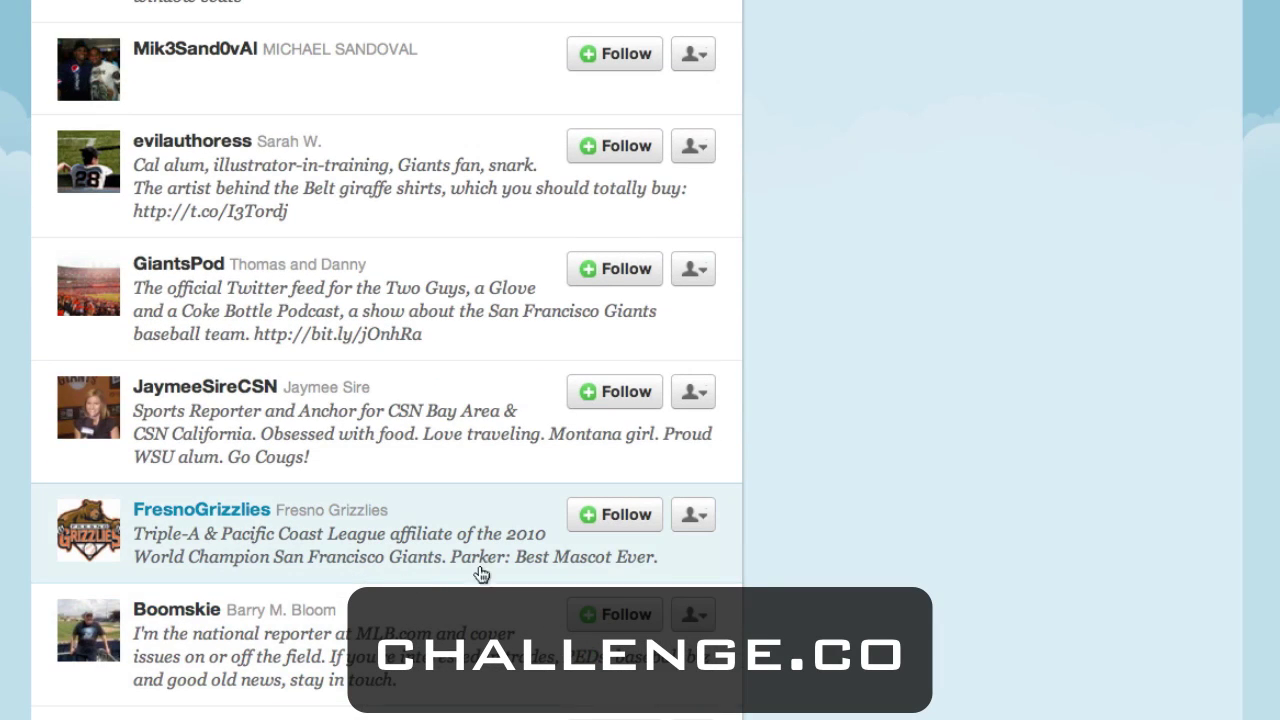
pyautogui.click(692, 512)
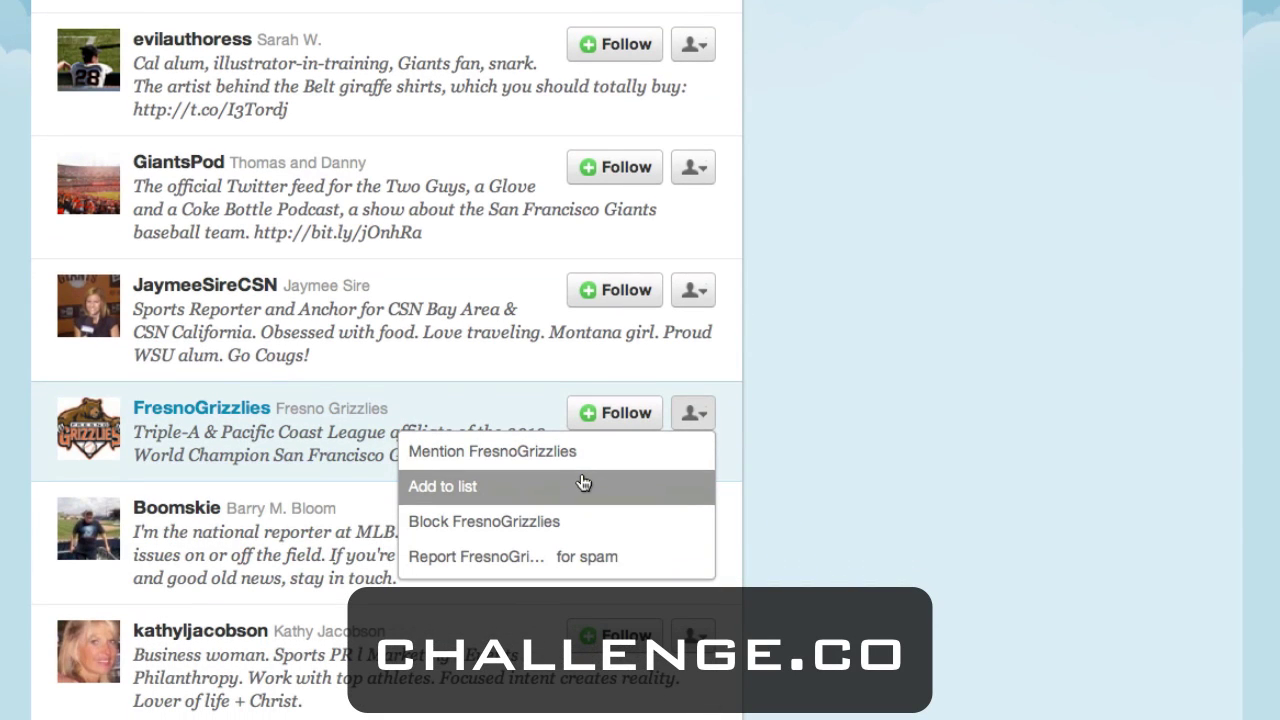
pyautogui.click(583, 485)
pyautogui.click(460, 14)
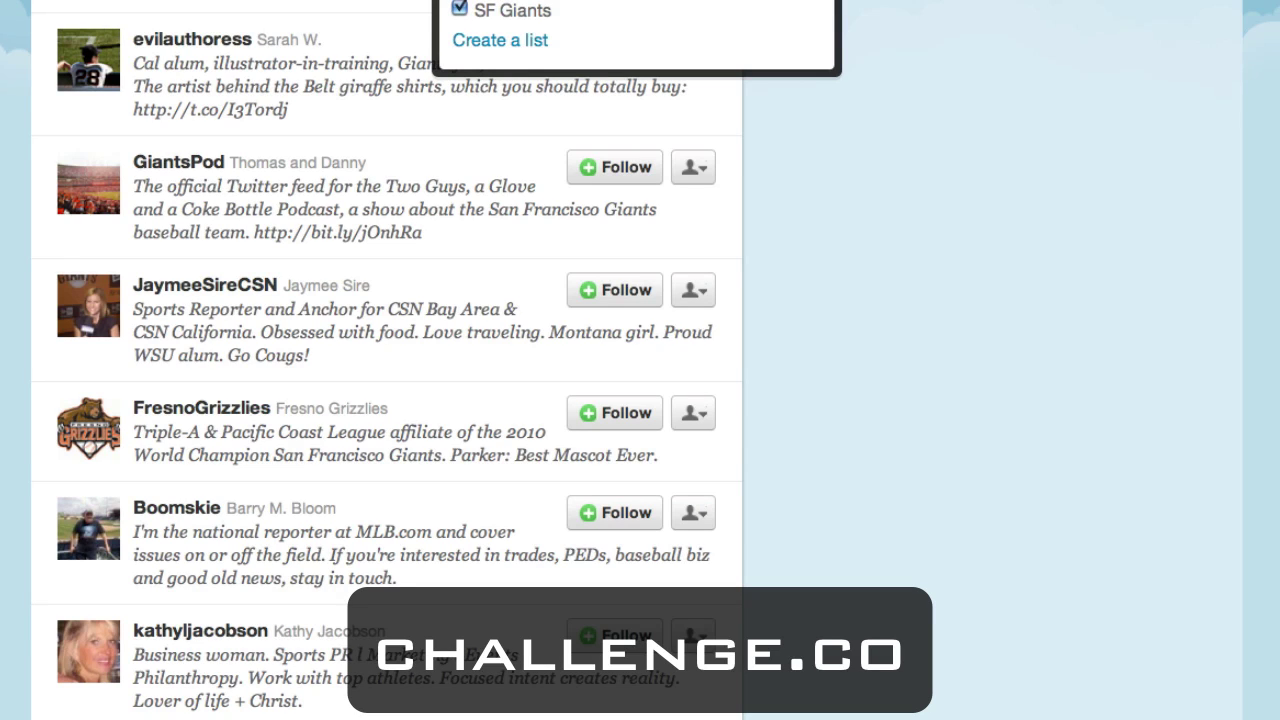
pyautogui.click(557, 263)
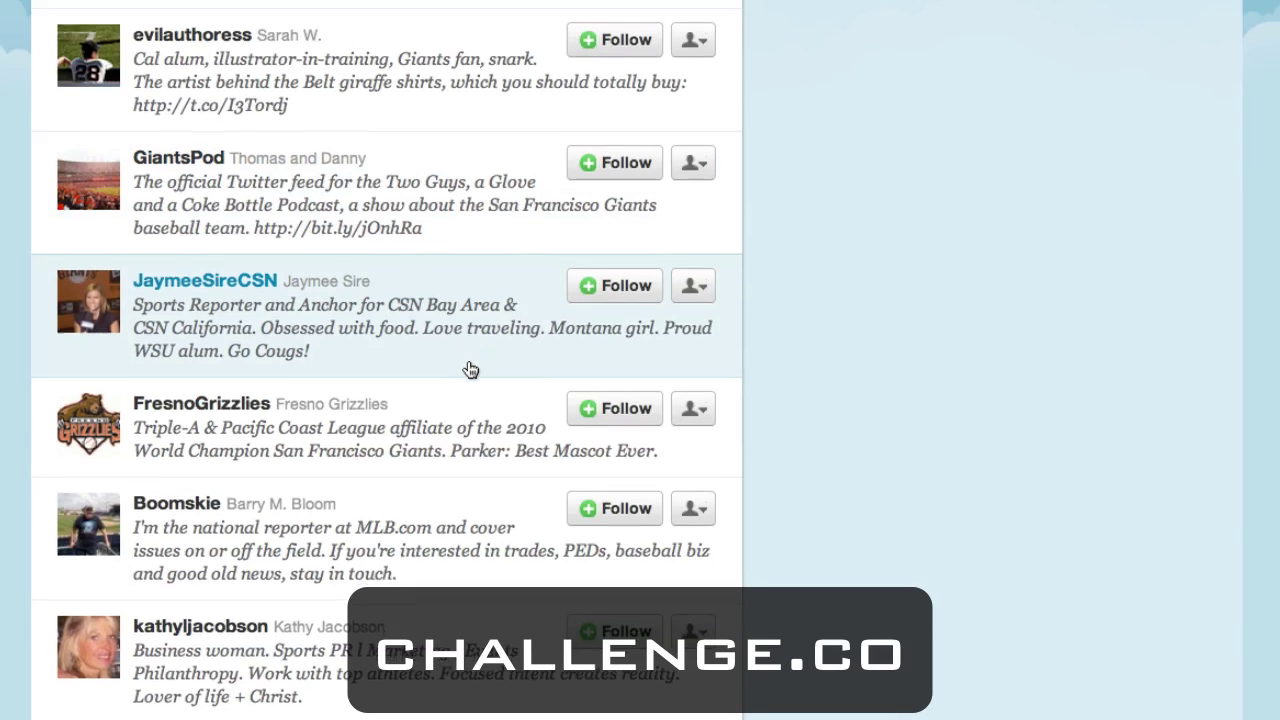
pyautogui.scroll(-1, 470, 369)
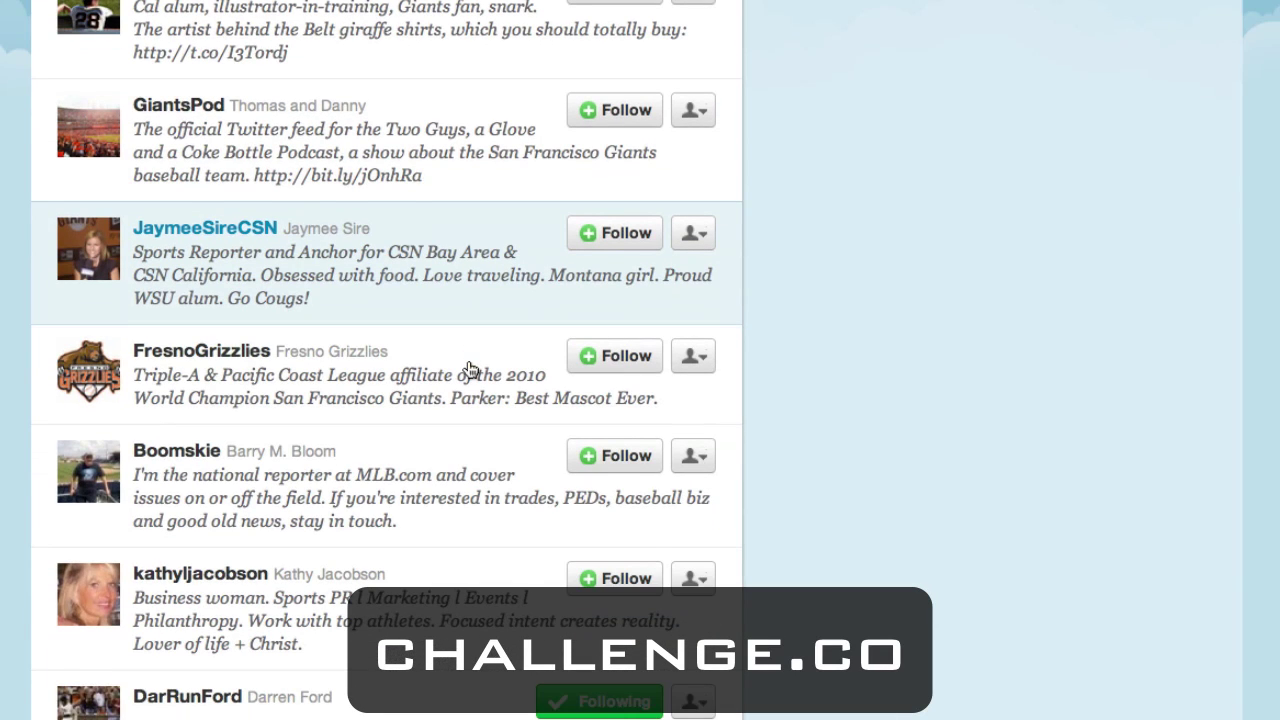
pyautogui.scroll(-5, 470, 369)
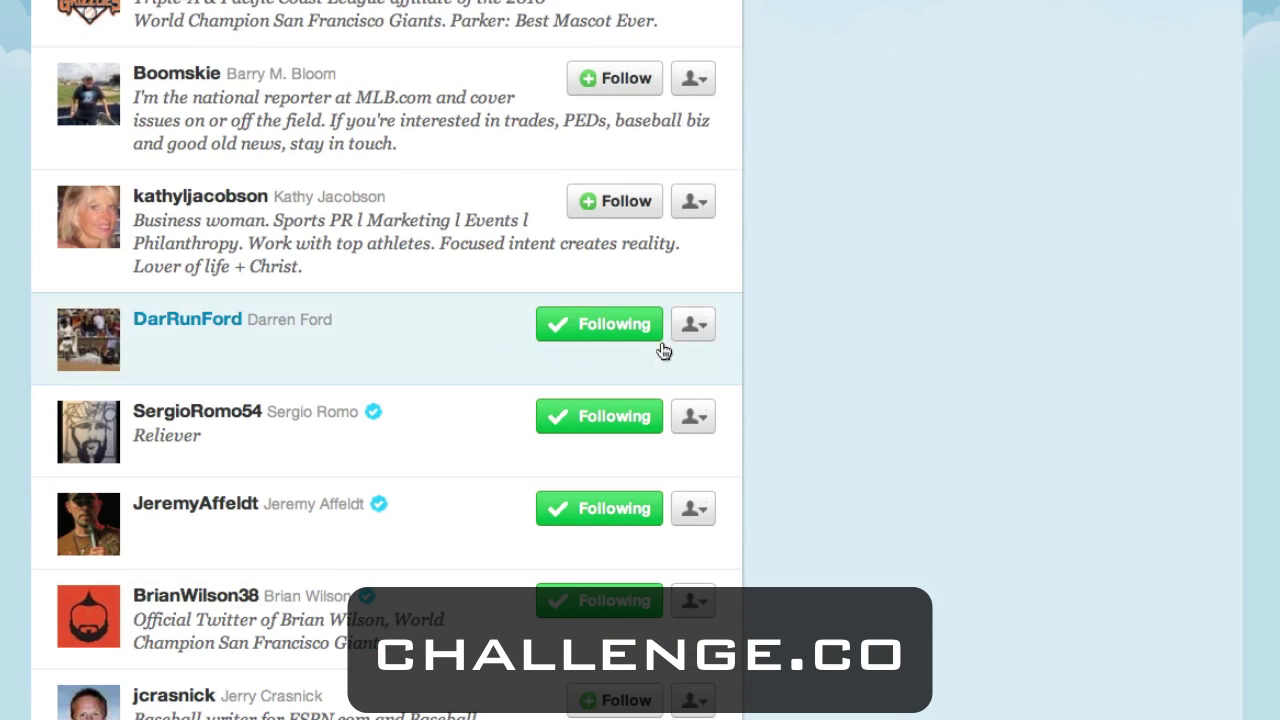
pyautogui.click(693, 326)
pyautogui.click(634, 399)
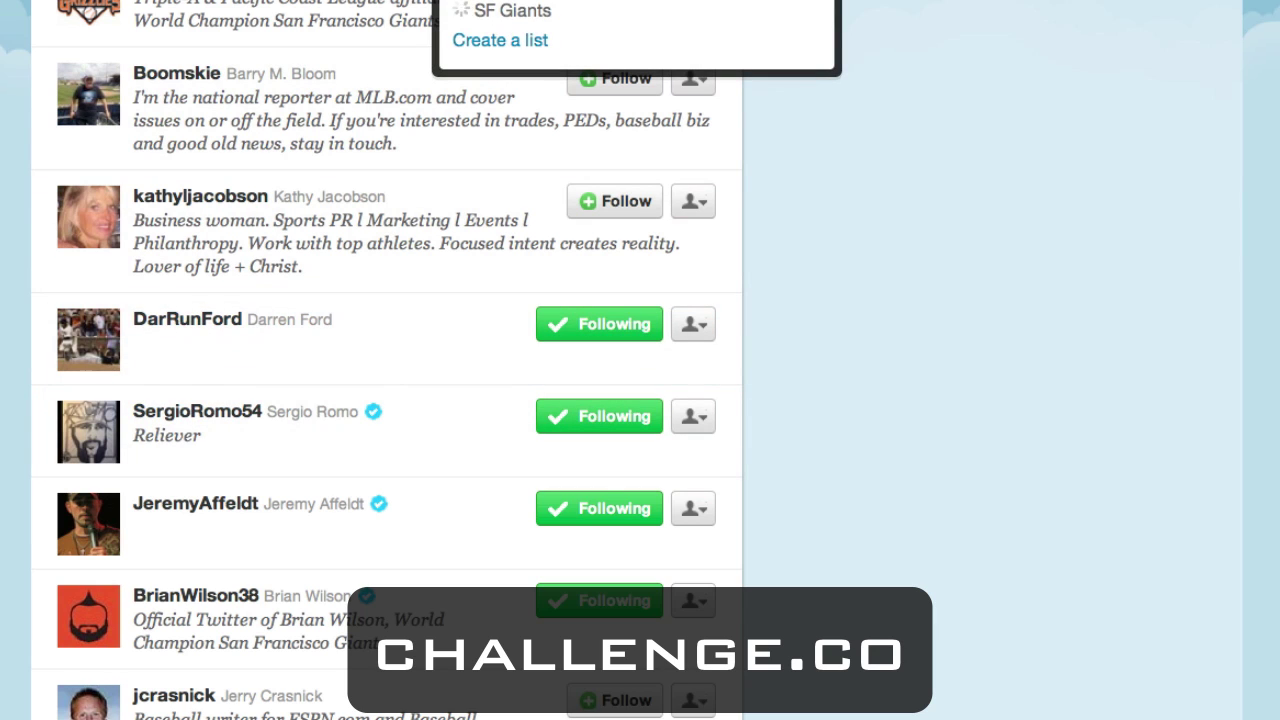
pyautogui.click(822, 2)
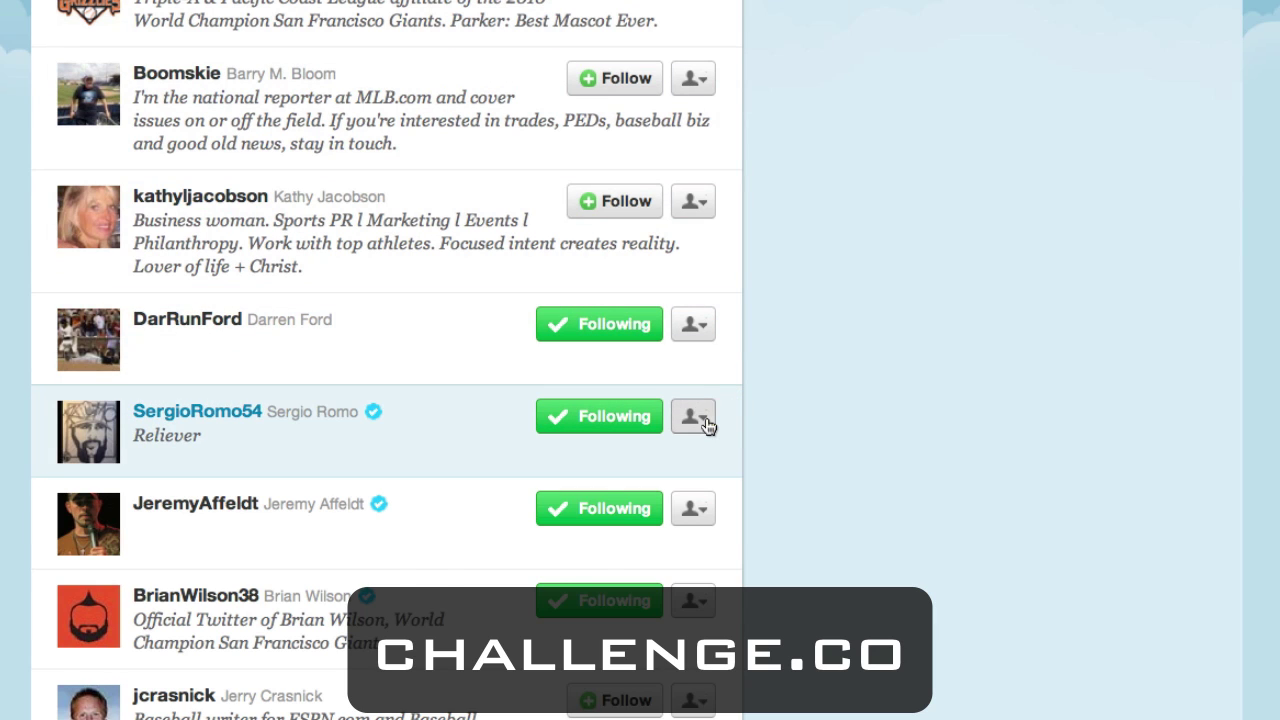
# Include the reliever's account SergioRomo54 in the SF Giants list.
pyautogui.click(693, 418)
pyautogui.click(563, 484)
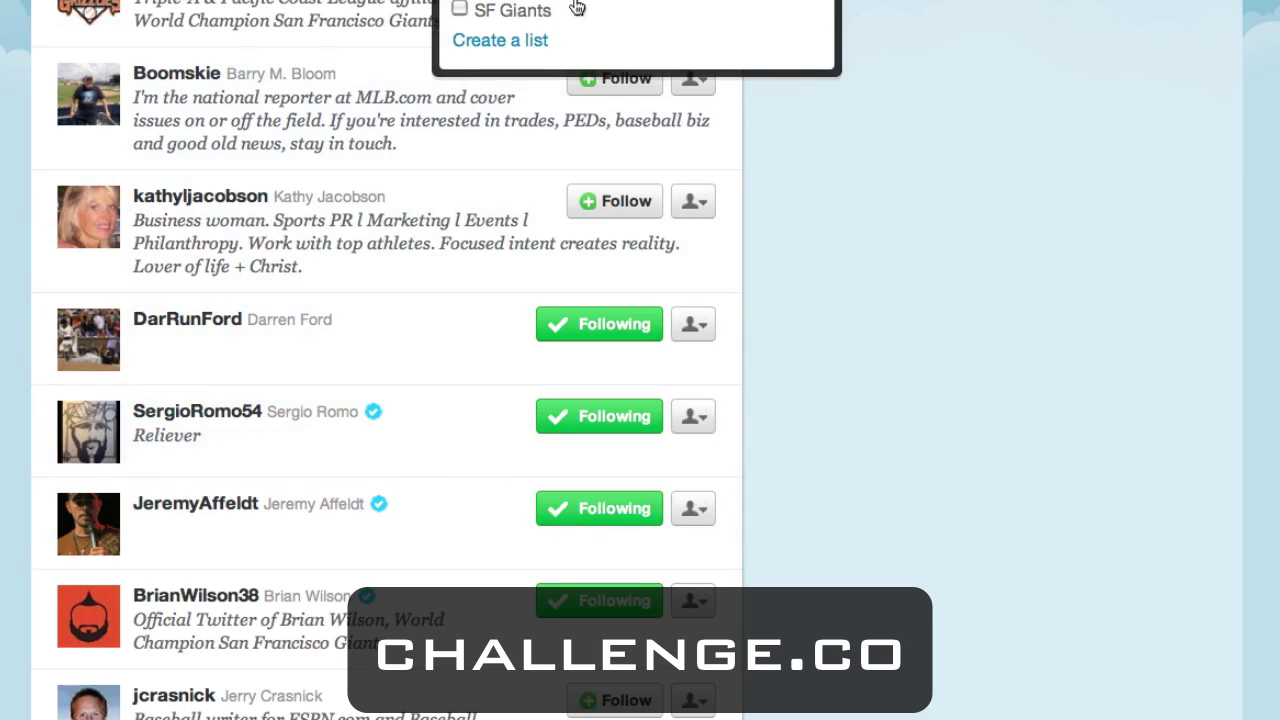
pyautogui.click(460, 9)
pyautogui.click(766, 271)
# Include the account JeremyAffeldt in the SF Giants list.
pyautogui.click(700, 509)
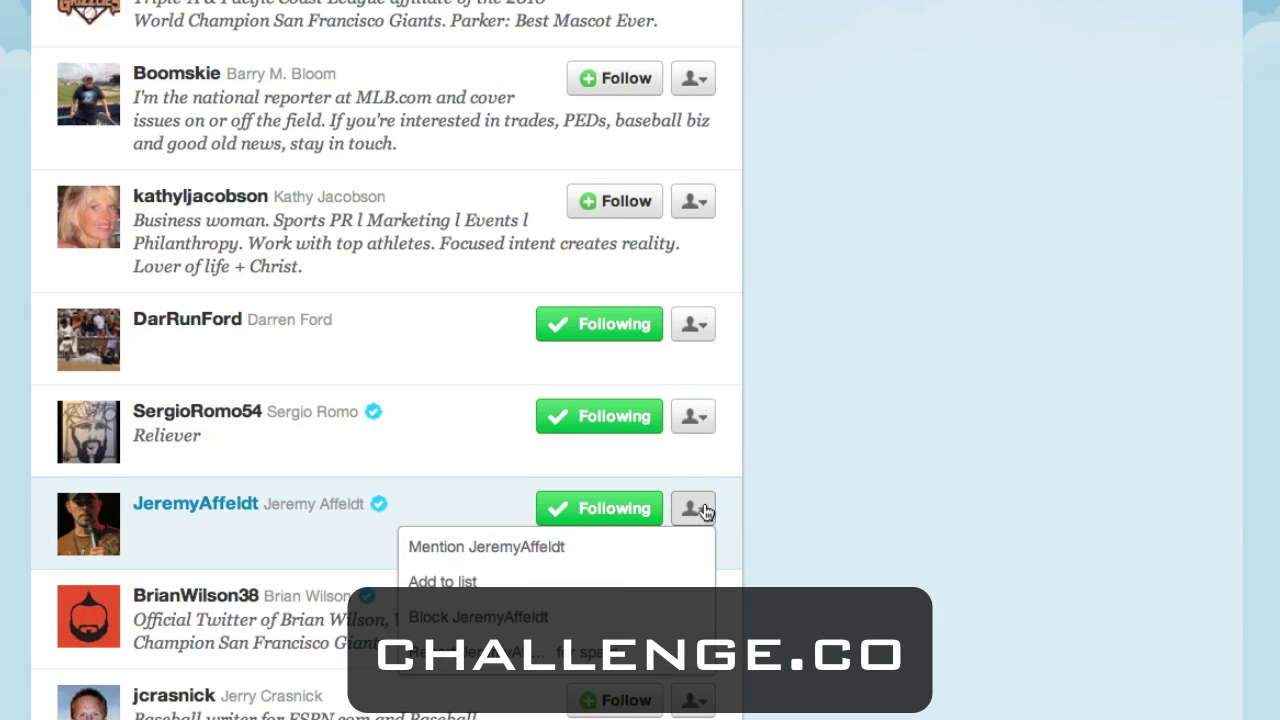
pyautogui.click(443, 580)
pyautogui.click(478, 12)
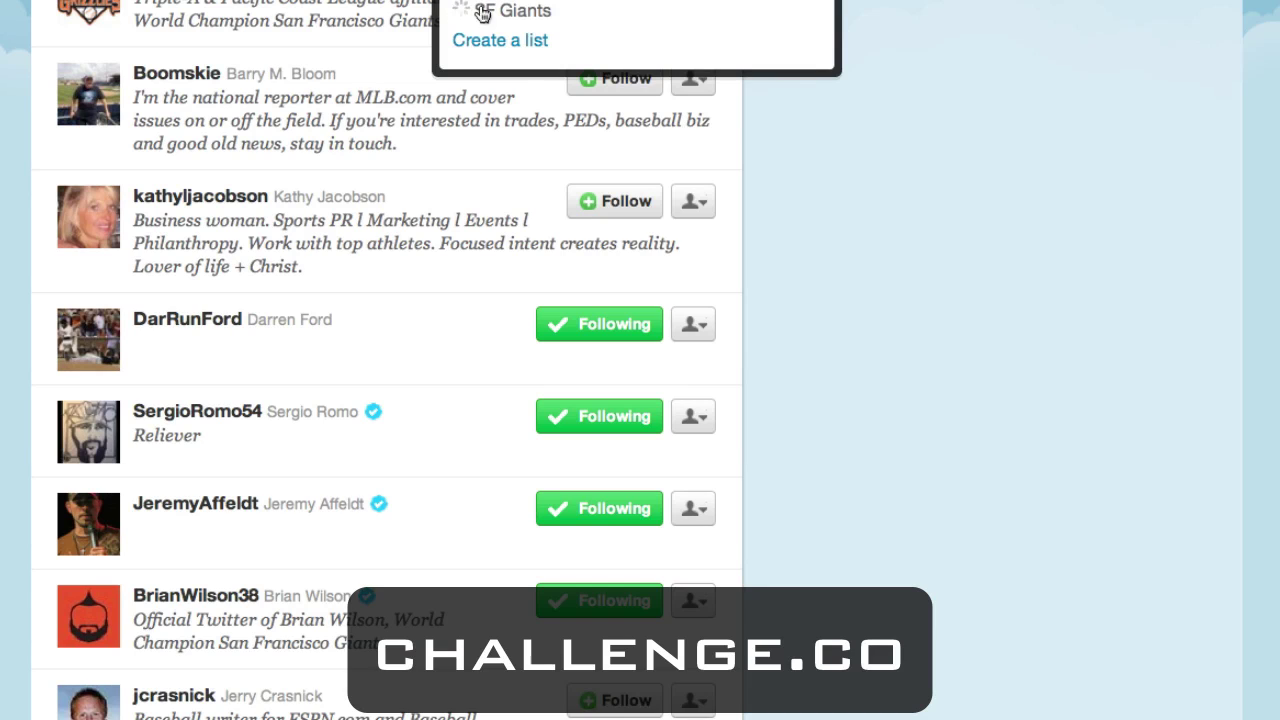
pyautogui.click(845, 318)
# Include the already followed account BrianWilson38 in the SF Giants list.
pyautogui.click(693, 601)
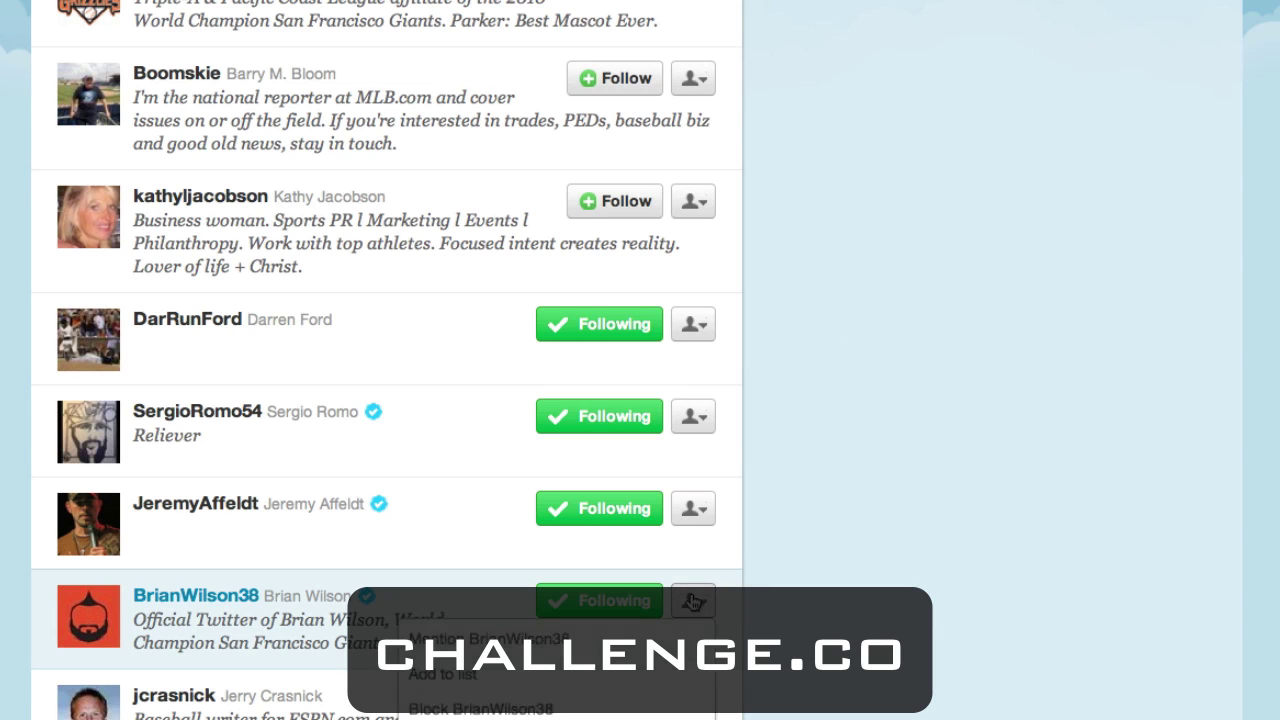
pyautogui.click(435, 674)
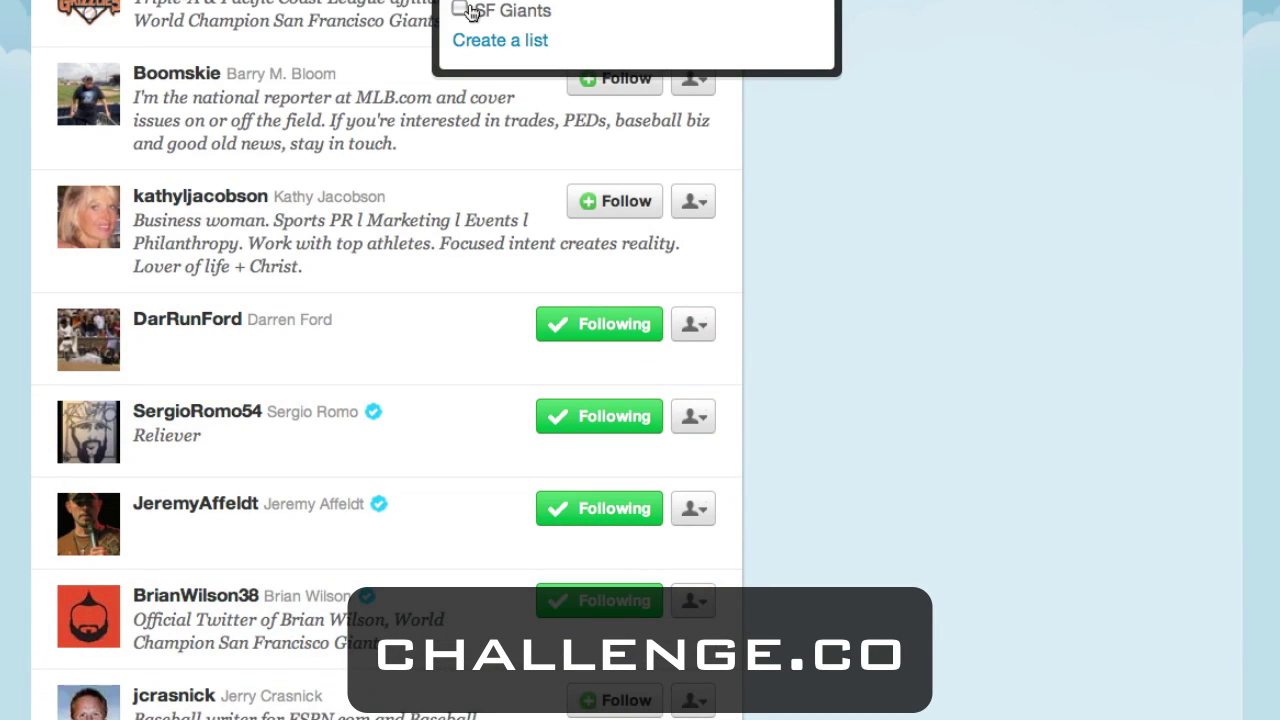
pyautogui.click(472, 12)
# Include the in-game reporter's account AmyGGiants in the SF Giants list.
pyautogui.scroll(-1, 484, 595)
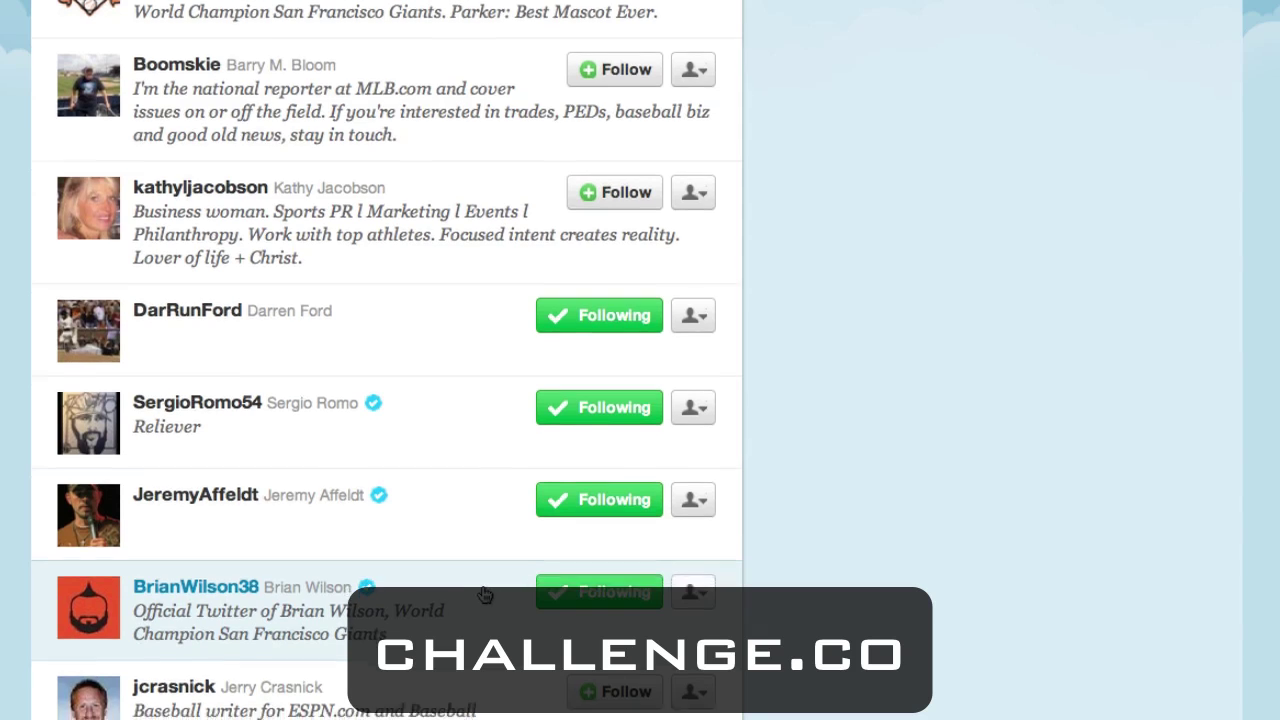
pyautogui.scroll(-3, 484, 595)
pyautogui.scroll(-8, 430, 620)
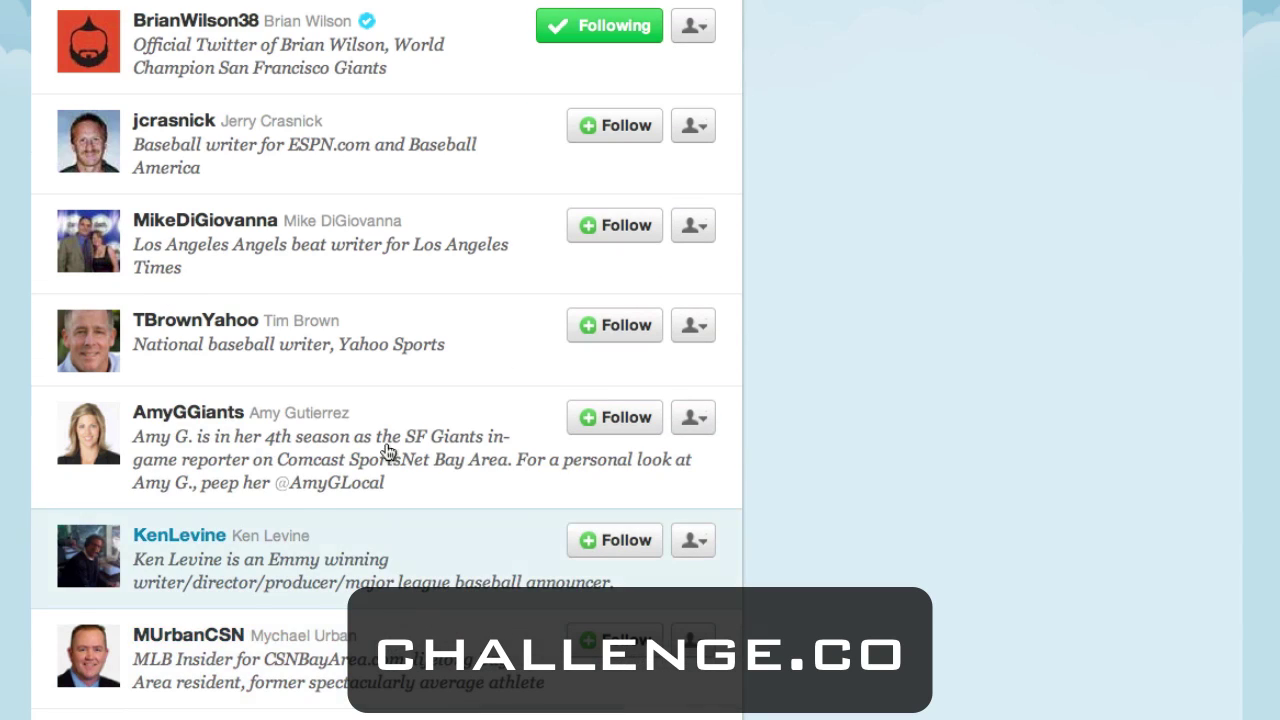
pyautogui.click(693, 418)
pyautogui.click(568, 491)
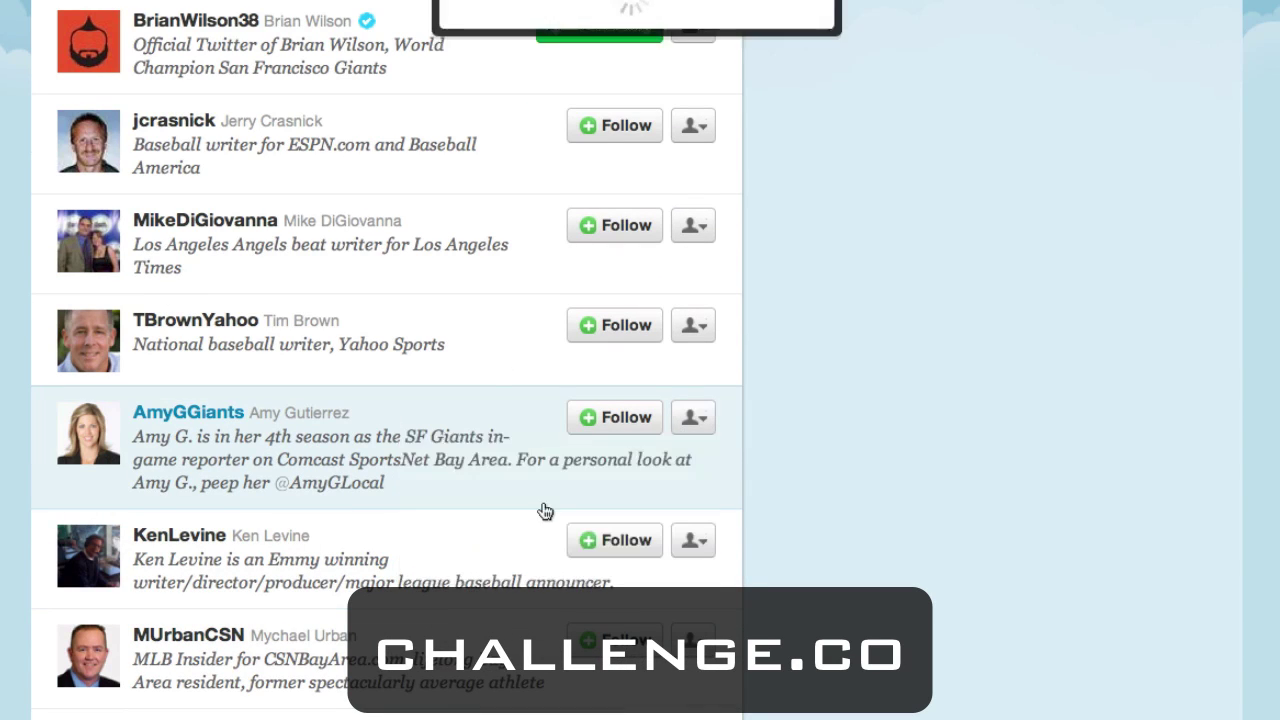
pyautogui.click(460, 9)
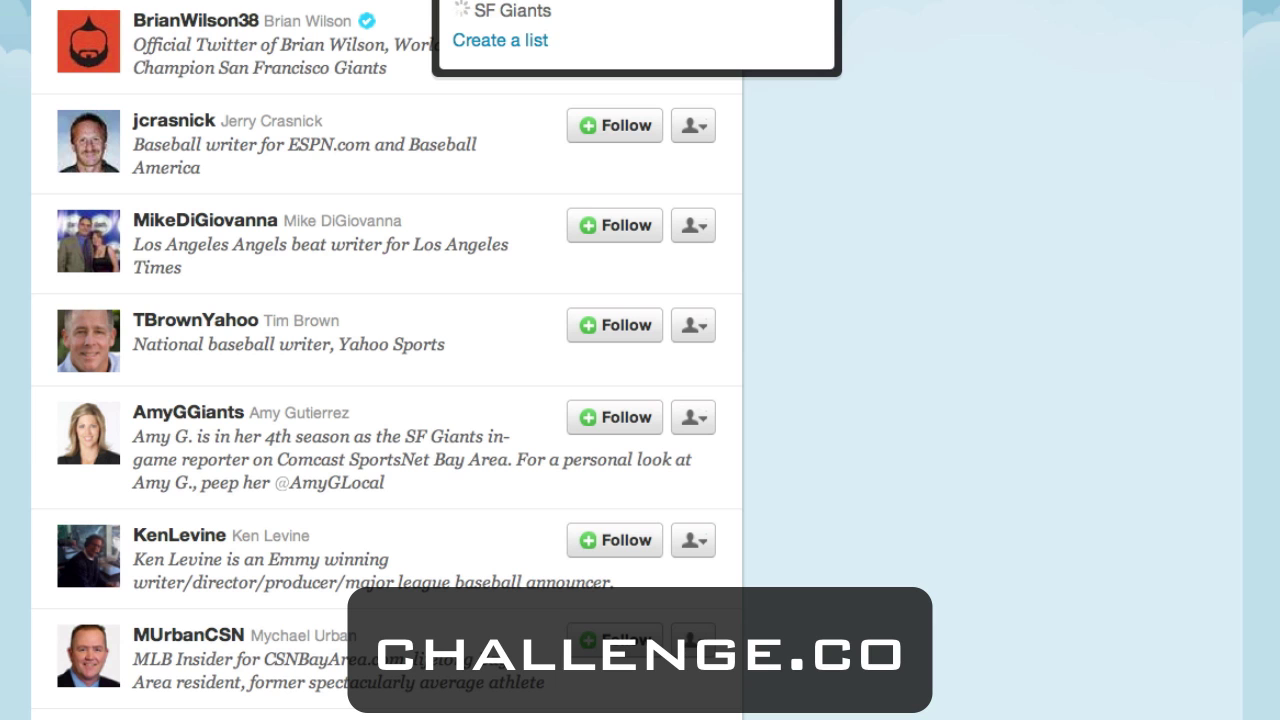
# Include the San Jose Mercury News beat reporter's account extrabaggs in the SF Giants list.
pyautogui.scroll(-5, 451, 543)
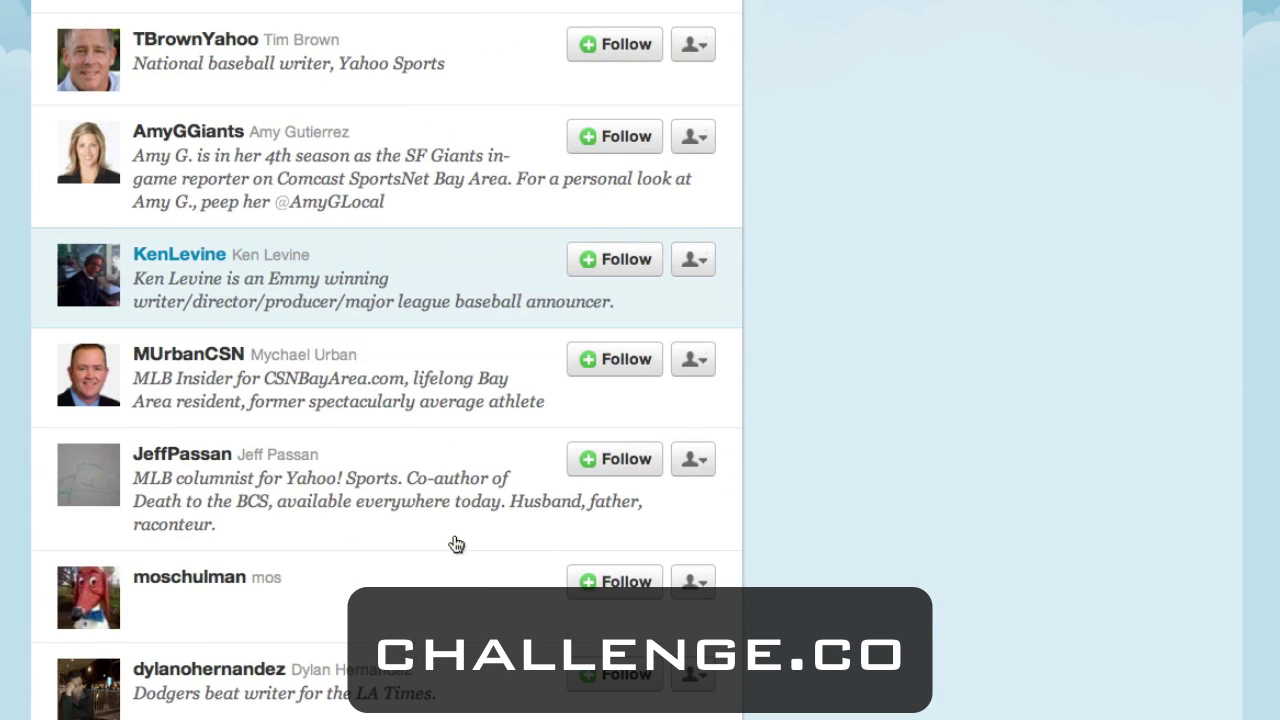
pyautogui.scroll(-7, 455, 543)
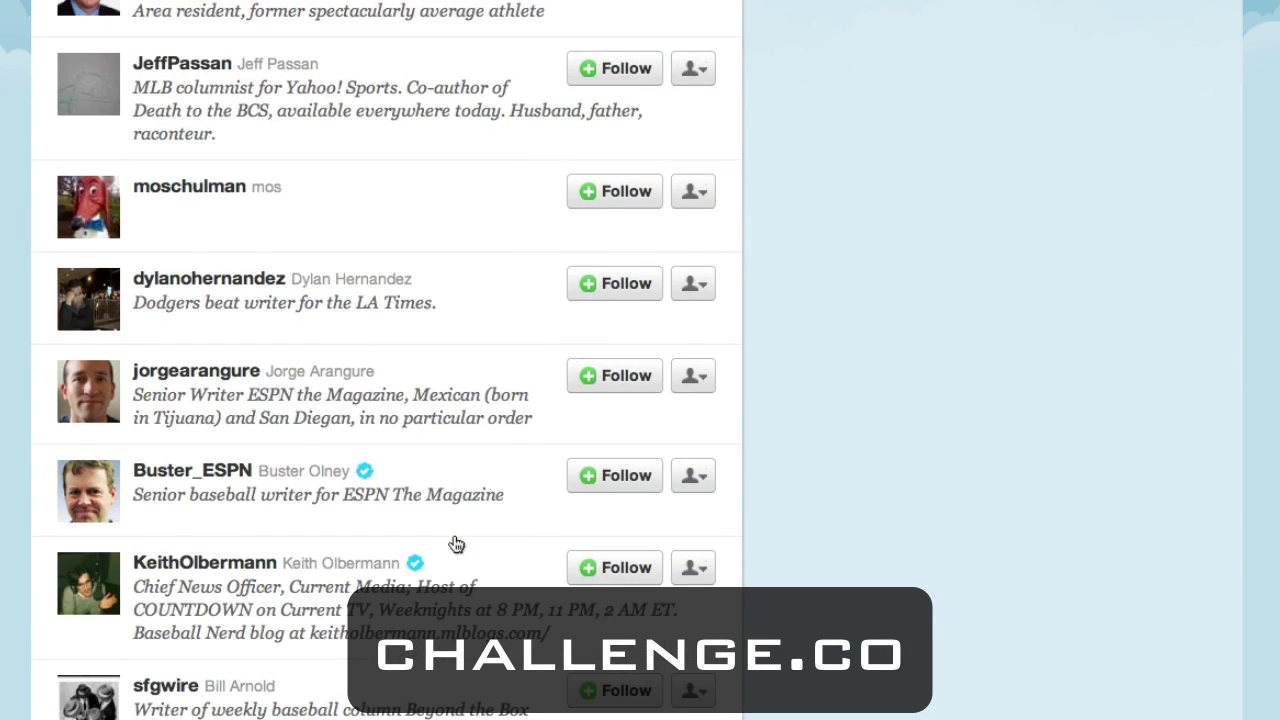
pyautogui.scroll(-10, 455, 543)
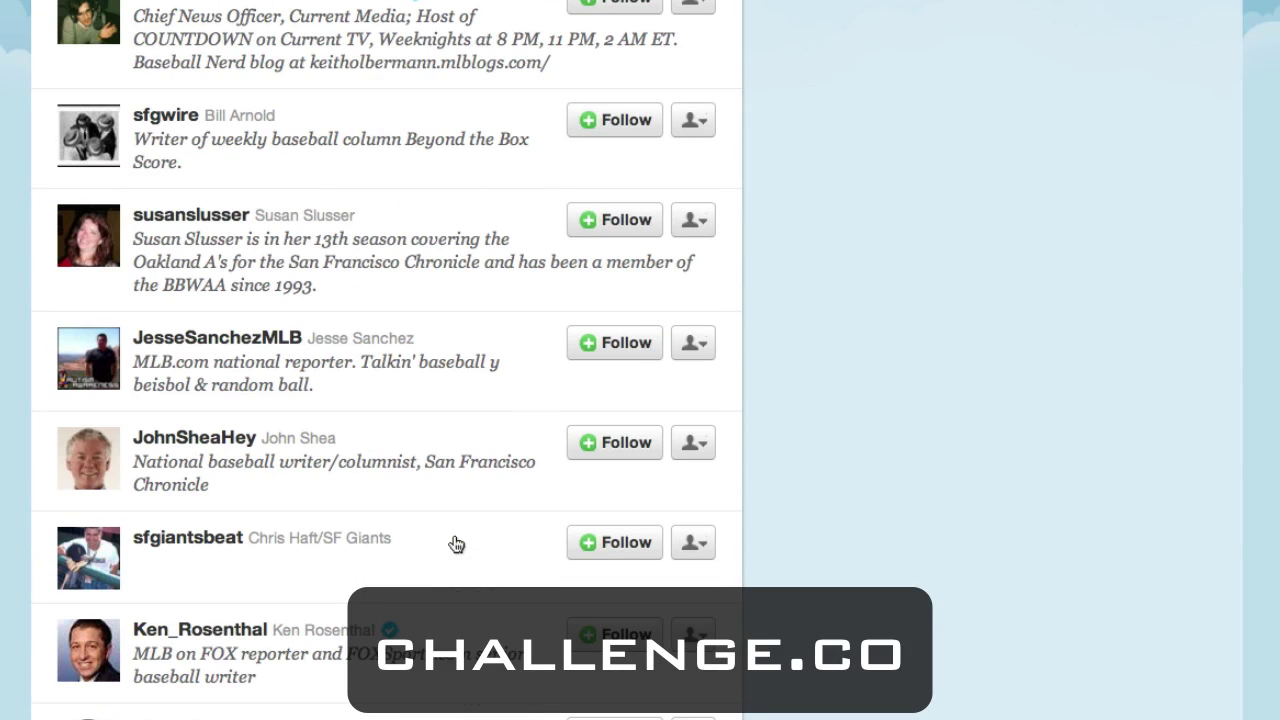
pyautogui.scroll(-1, 455, 543)
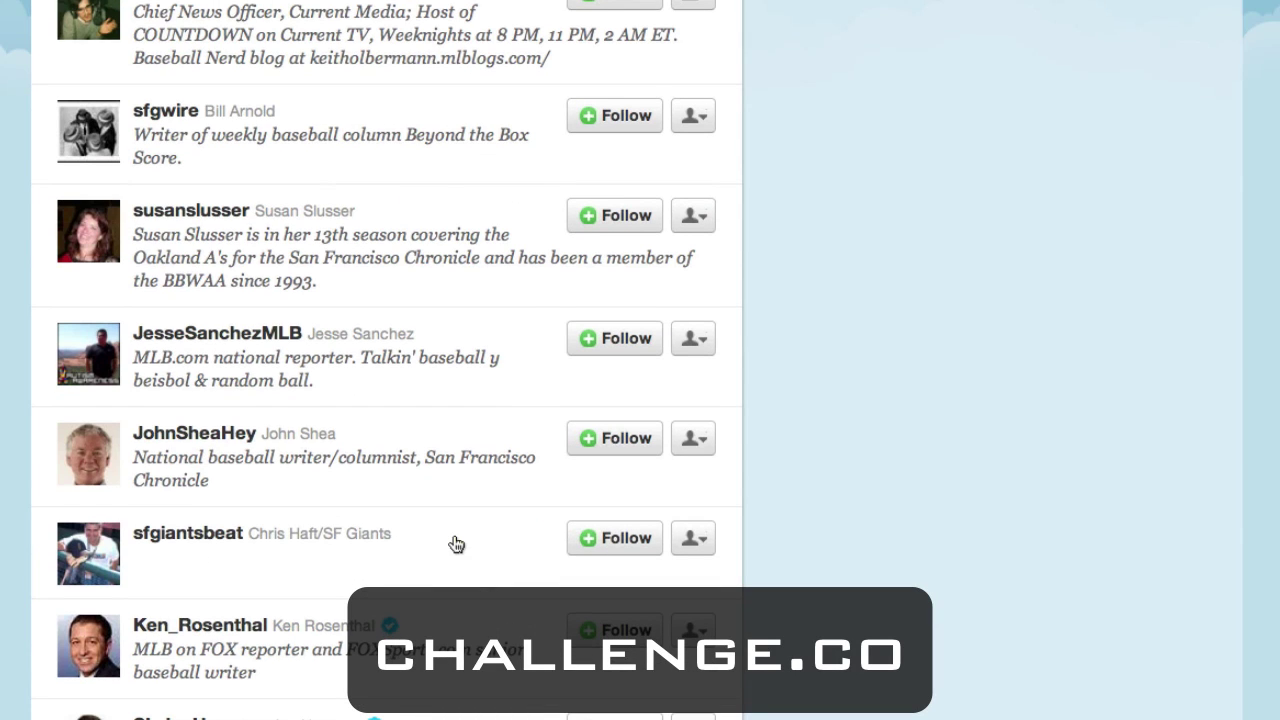
pyautogui.scroll(-1, 455, 543)
pyautogui.scroll(-5, 455, 543)
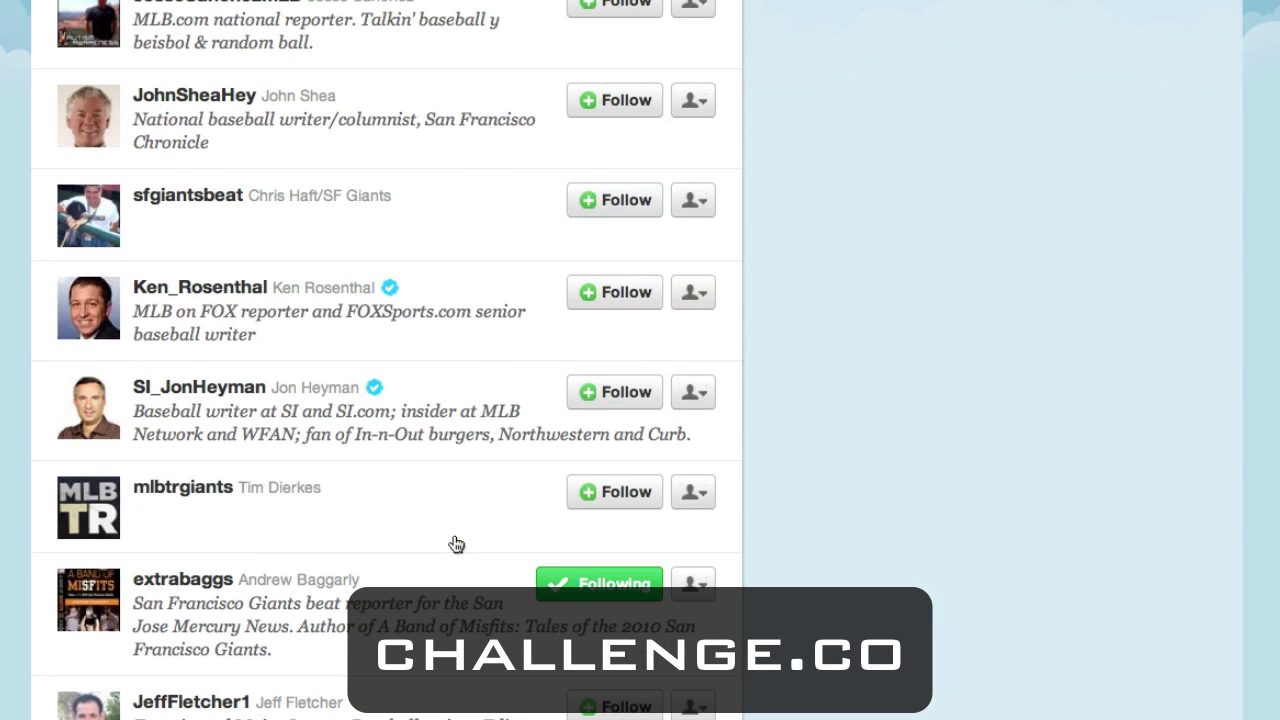
pyautogui.scroll(-1, 456, 544)
pyautogui.click(700, 518)
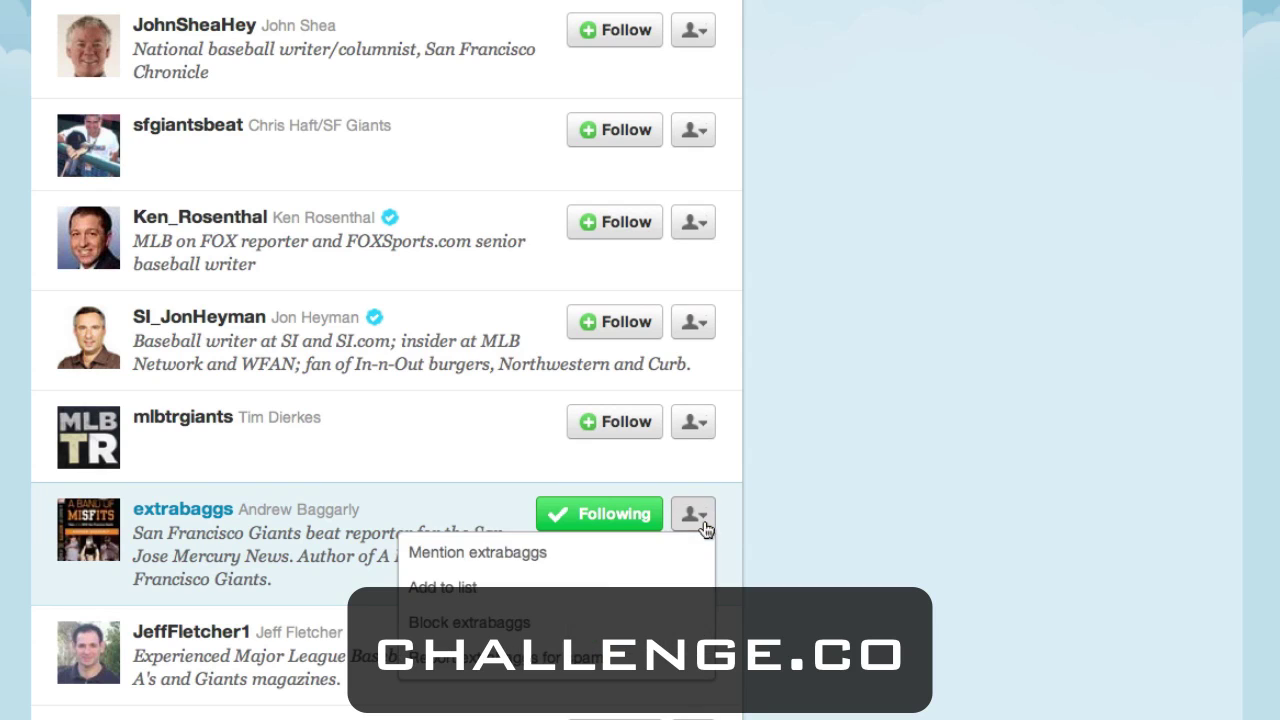
pyautogui.click(580, 588)
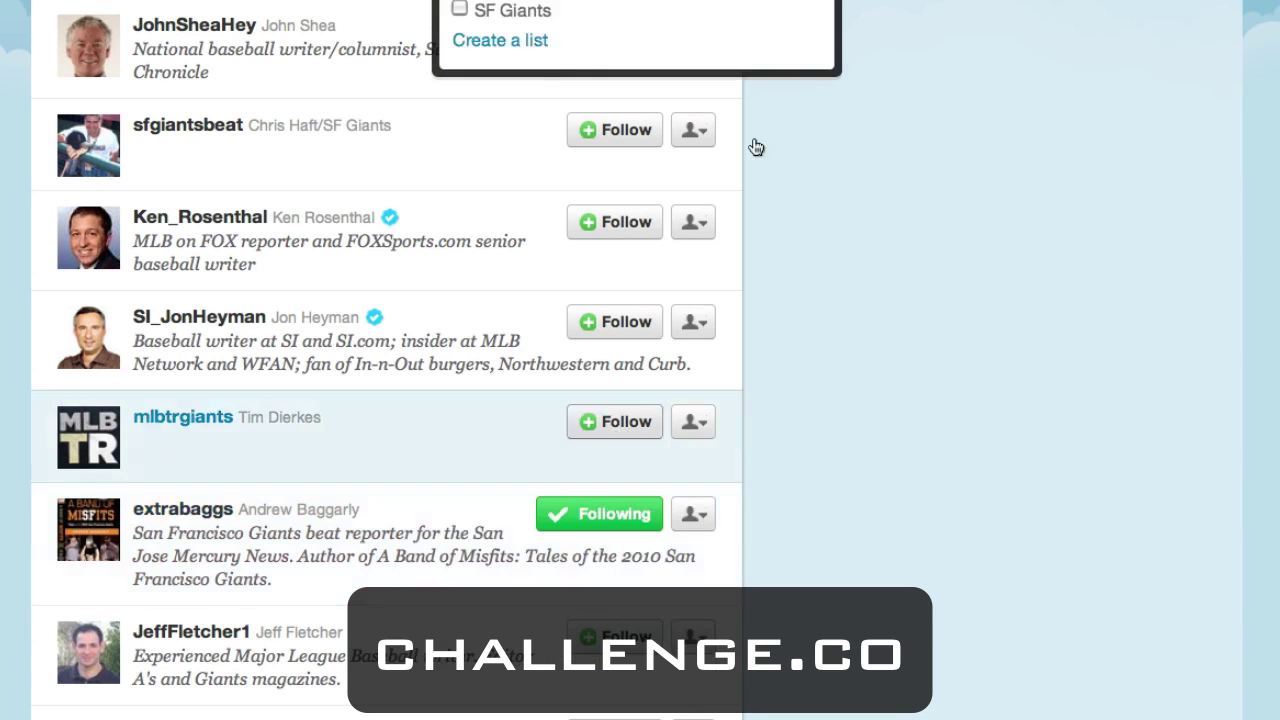
pyautogui.click(460, 10)
pyautogui.click(777, 26)
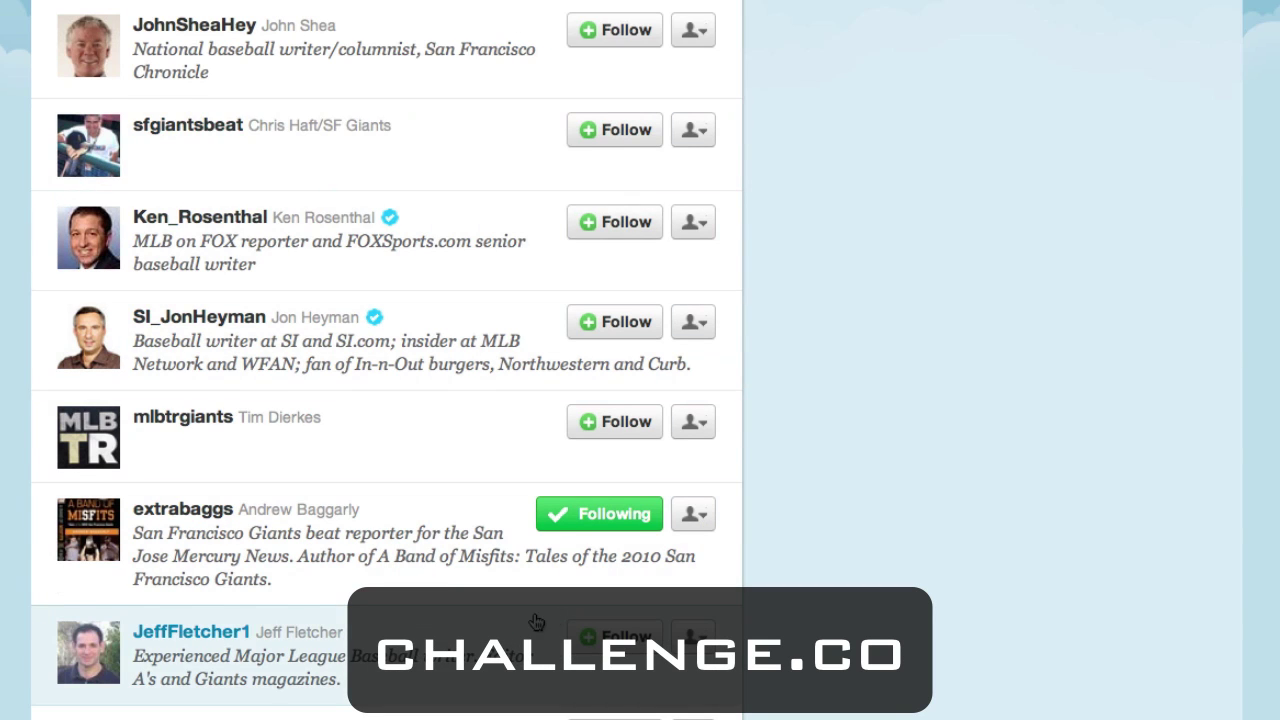
# Include the team's official account SFGiants in the SF Giants list.
pyautogui.scroll(-2, 521, 617)
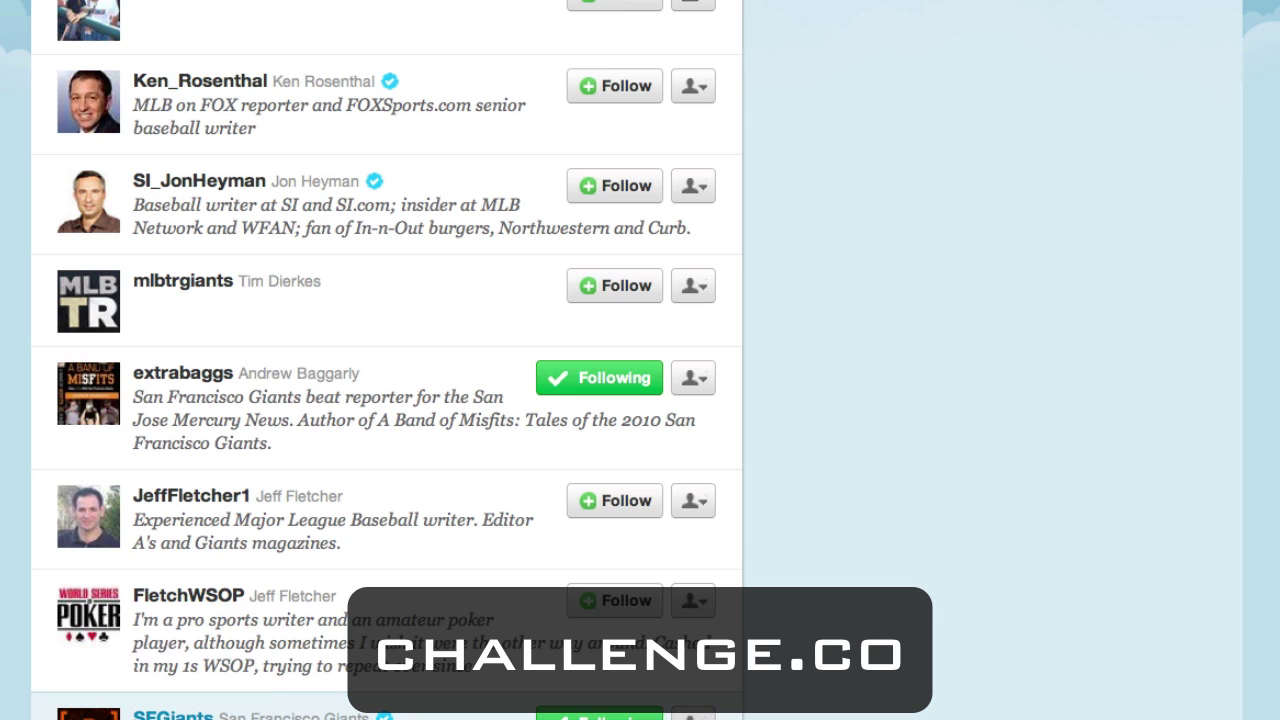
pyautogui.click(488, 10)
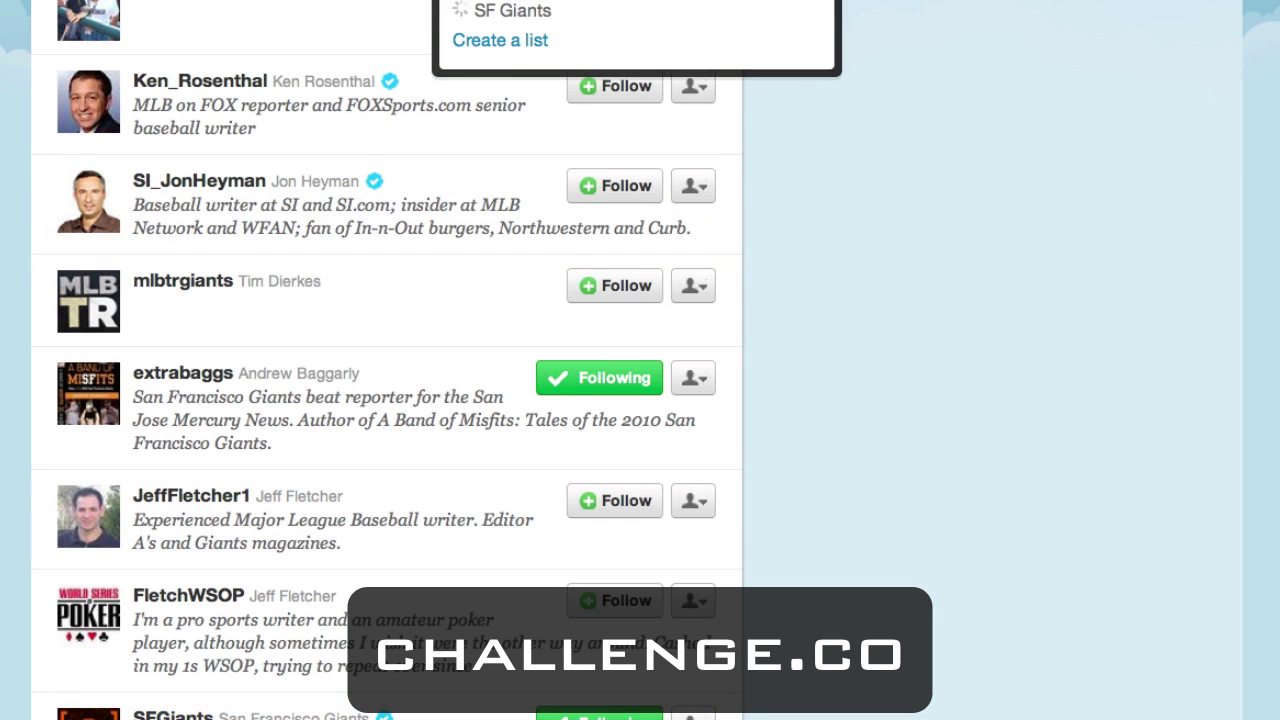
pyautogui.click(894, 189)
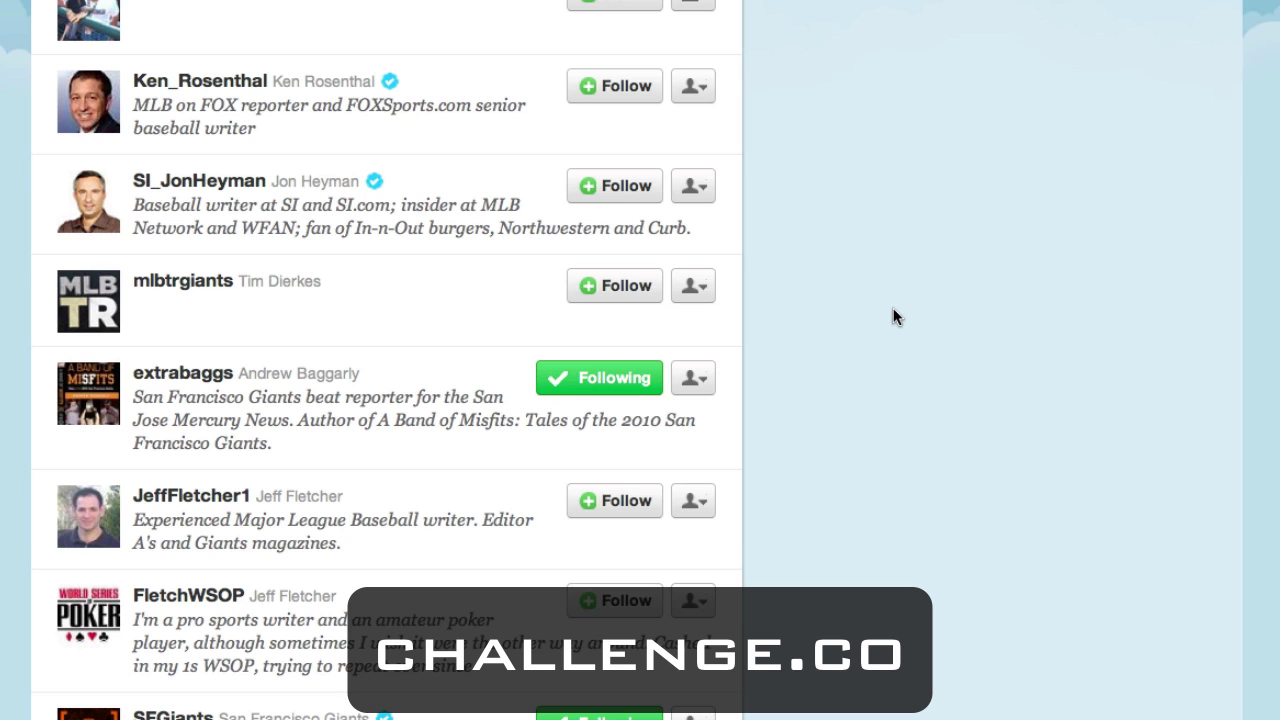
# Reload the home page and display the tweets of the sf-giants list.
pyautogui.scroll(15, 894, 308)
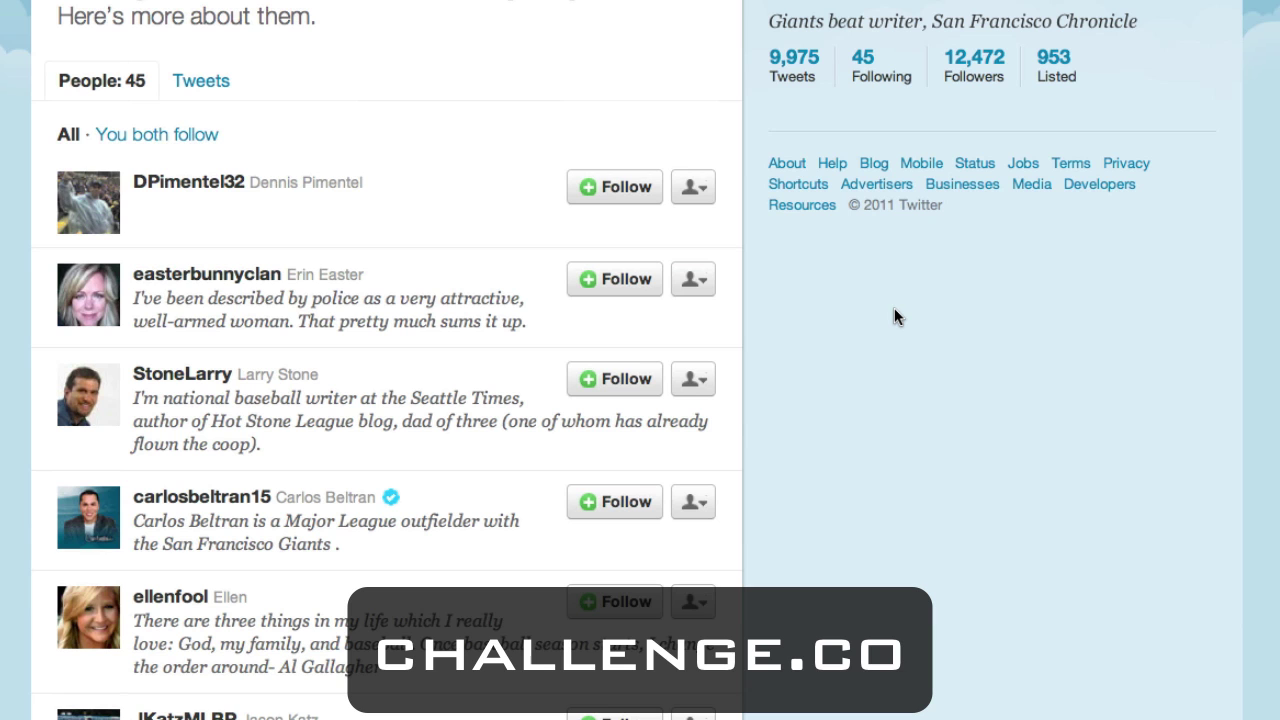
pyautogui.scroll(4, 895, 312)
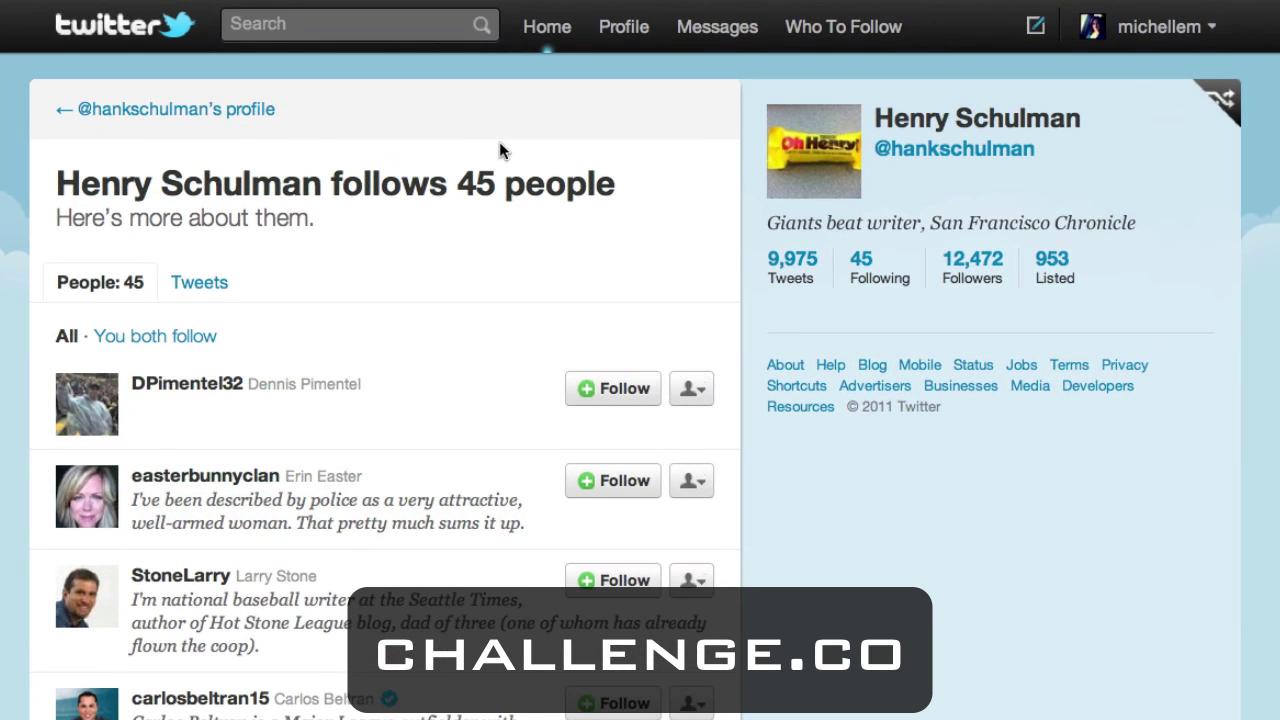
pyautogui.click(545, 26)
pyautogui.click(518, 226)
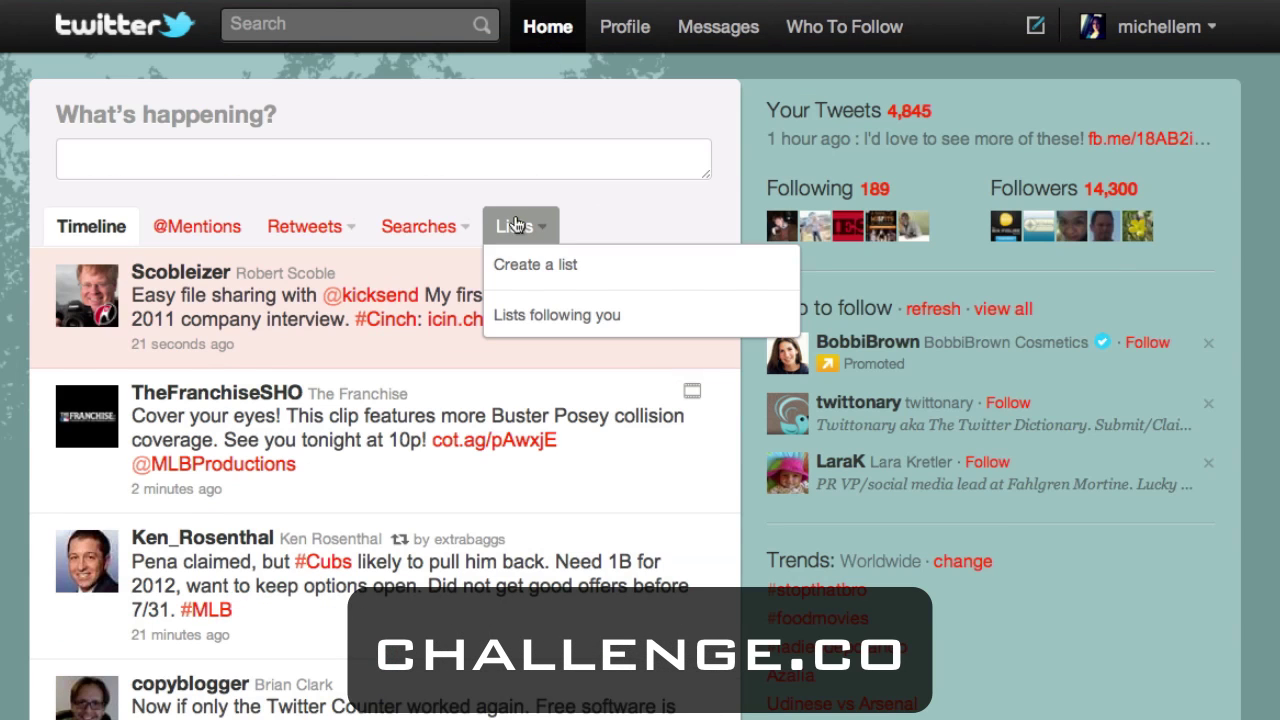
pyautogui.click(531, 223)
pyautogui.click(531, 223)
pyautogui.press('super+r')
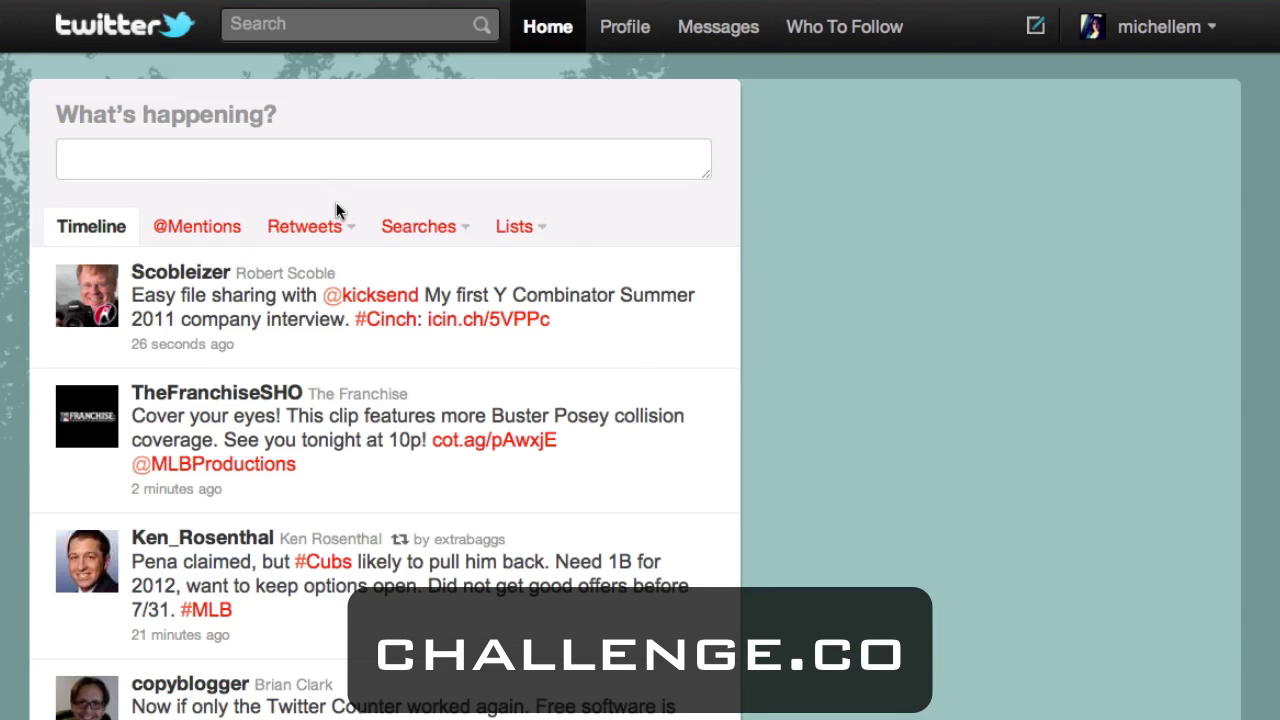
pyautogui.click(530, 230)
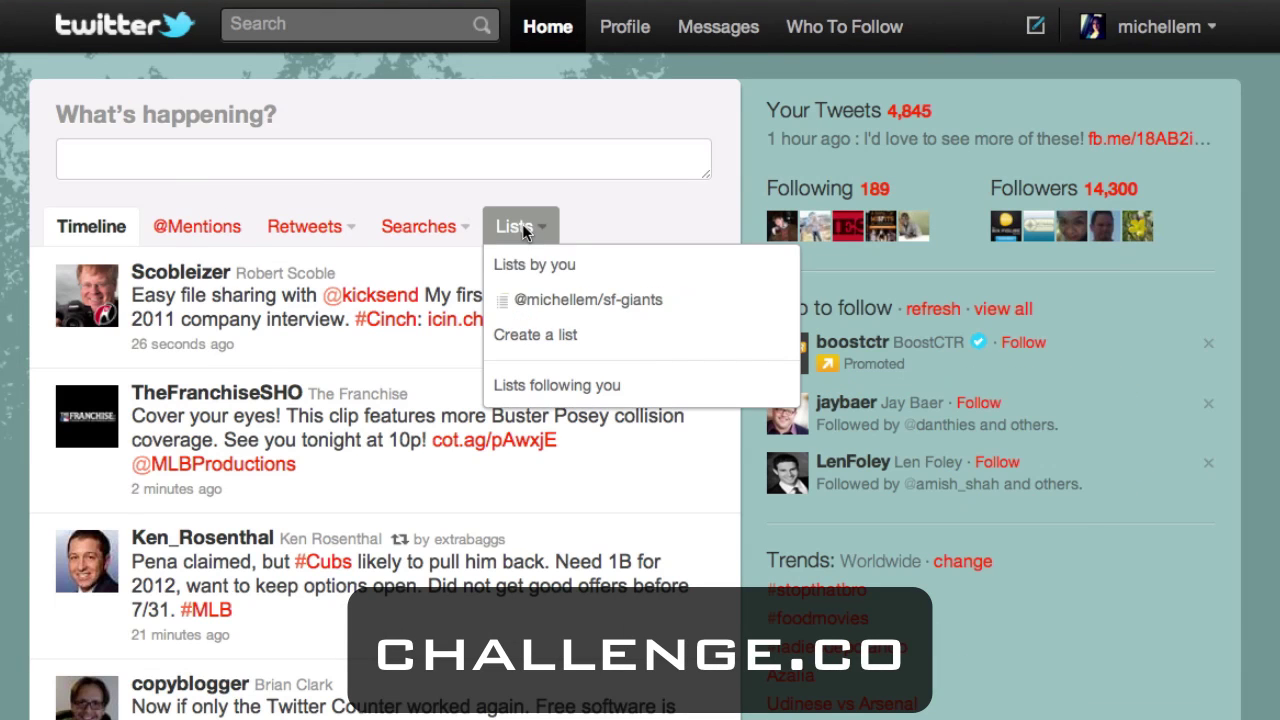
pyautogui.click(530, 294)
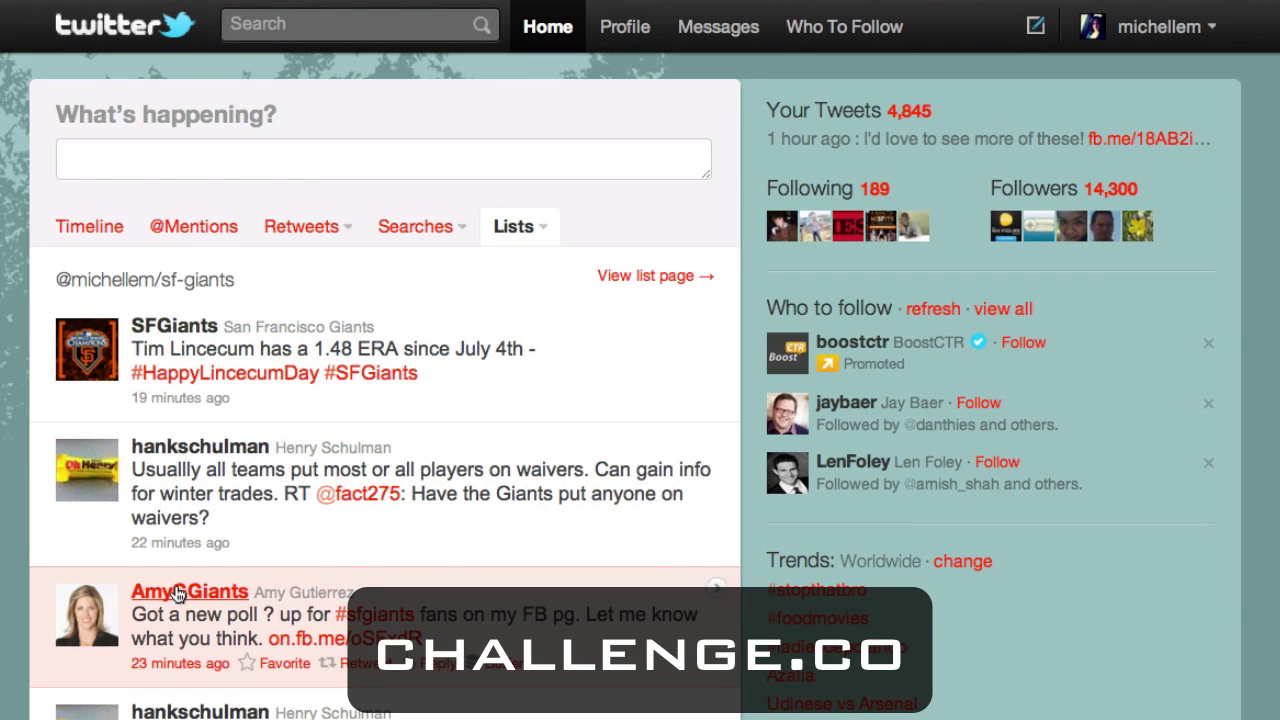
# Open the accounts that AmyGGiants follows and include the shortstop's account bcraw35 in the SF Giants list.
pyautogui.click(178, 592)
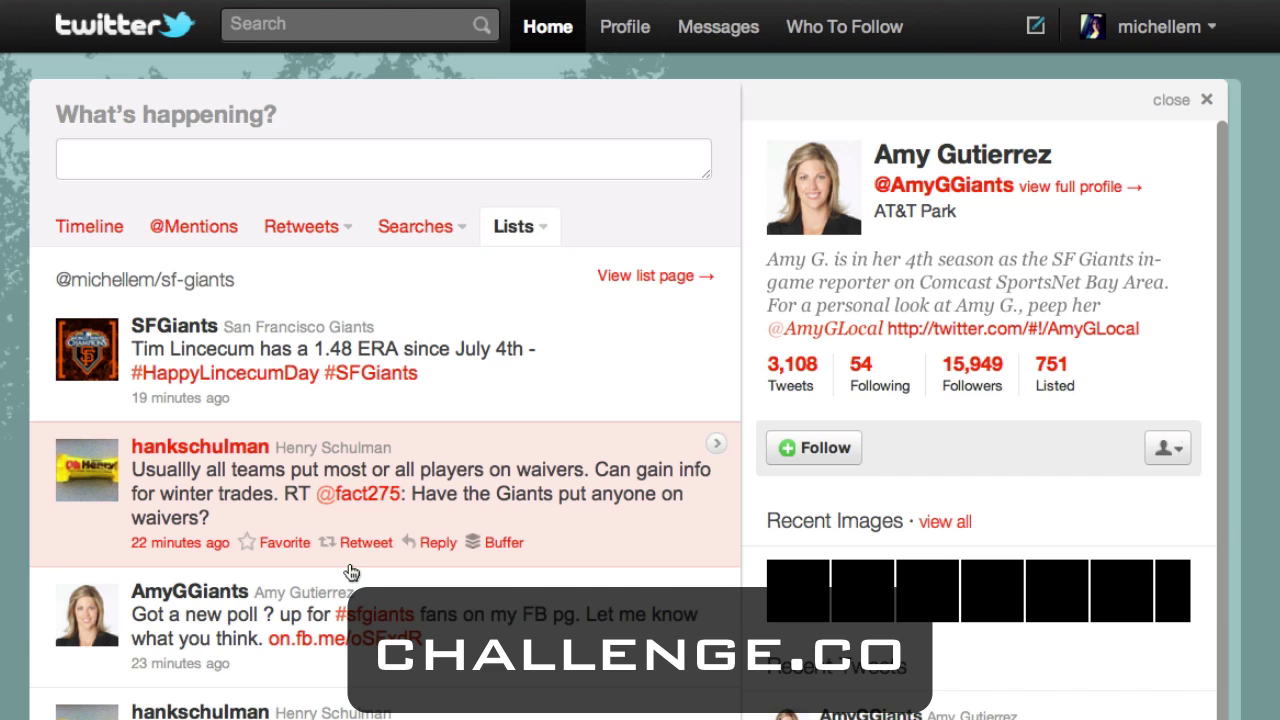
pyautogui.click(866, 378)
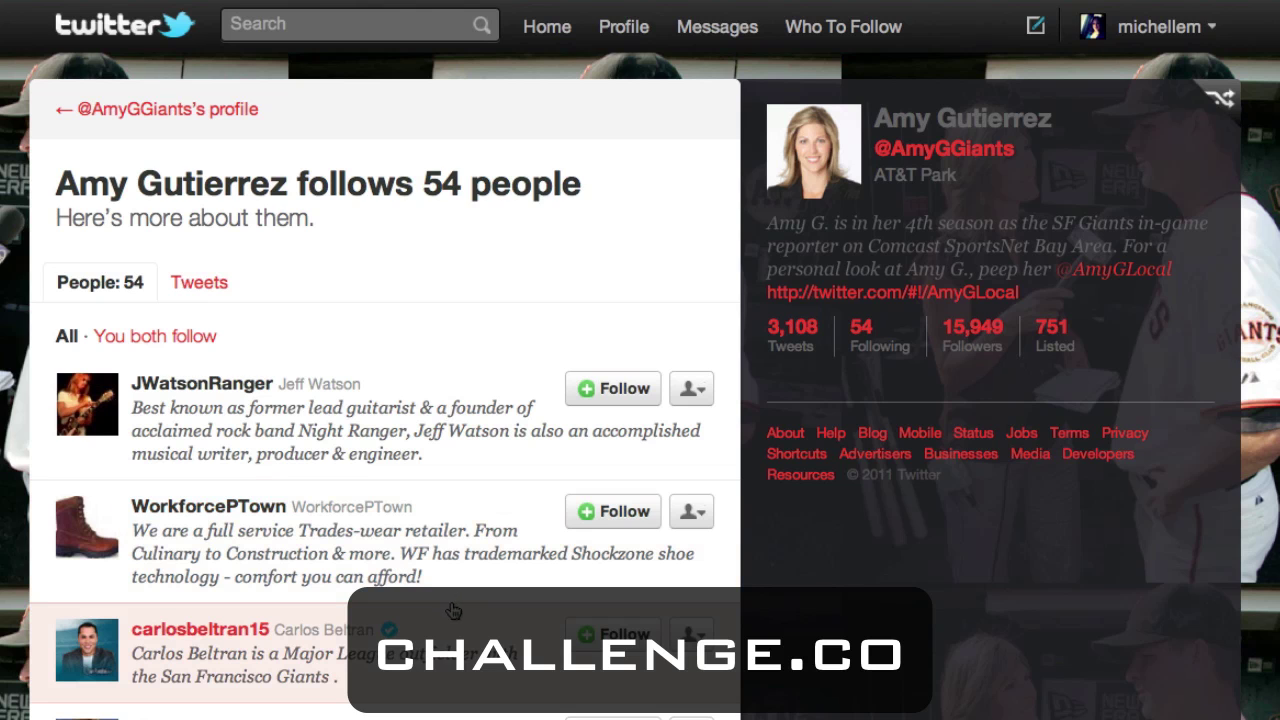
pyautogui.scroll(-1, 485, 685)
pyautogui.scroll(-8, 484, 685)
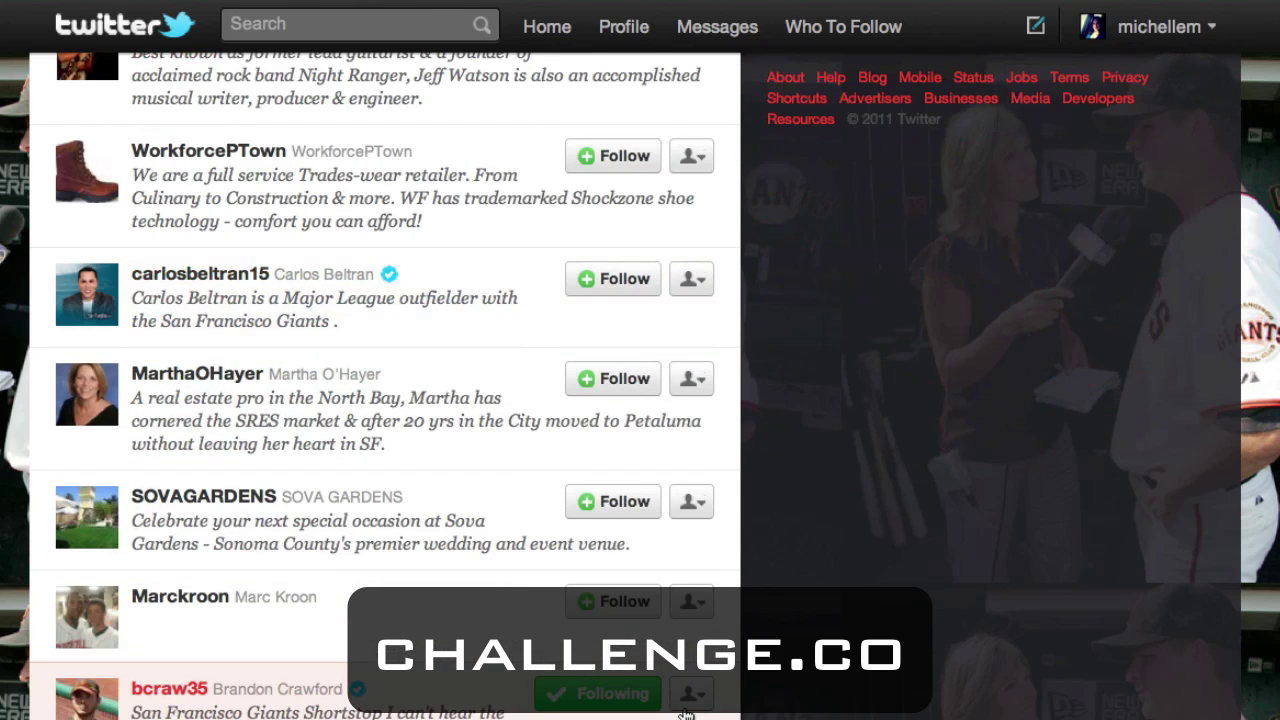
pyautogui.click(685, 709)
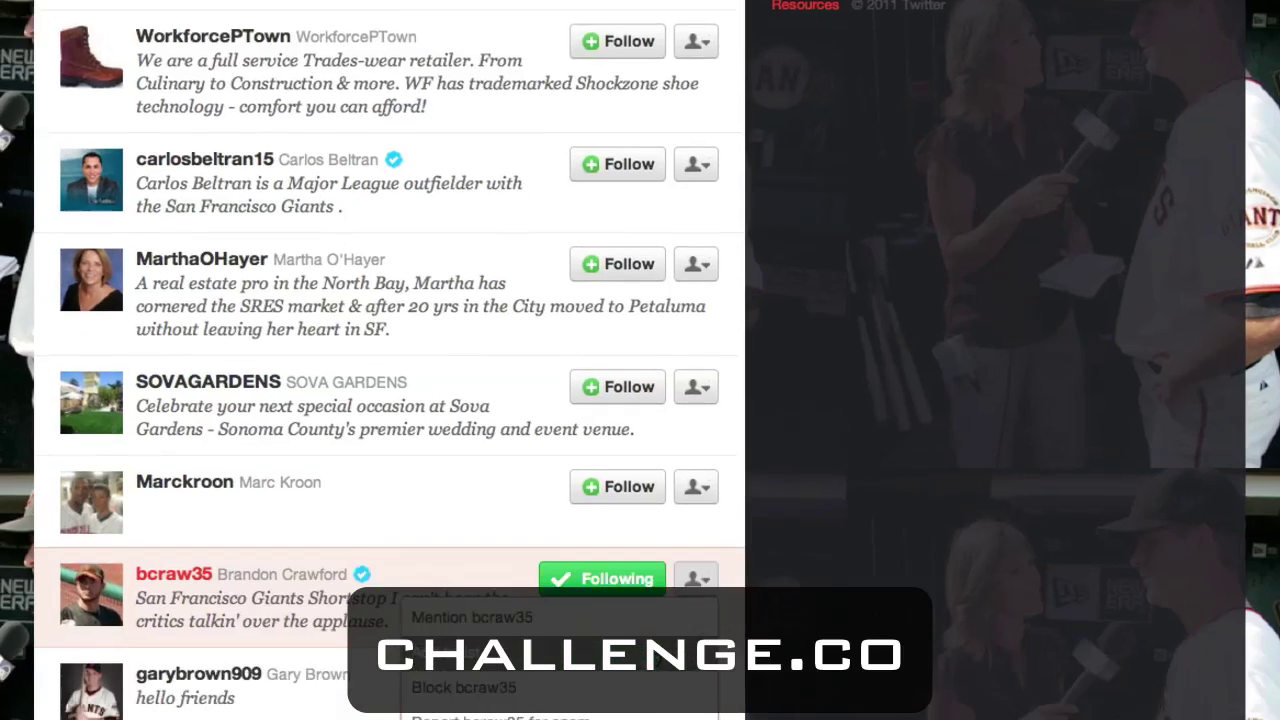
pyautogui.click(650, 650)
pyautogui.click(491, 4)
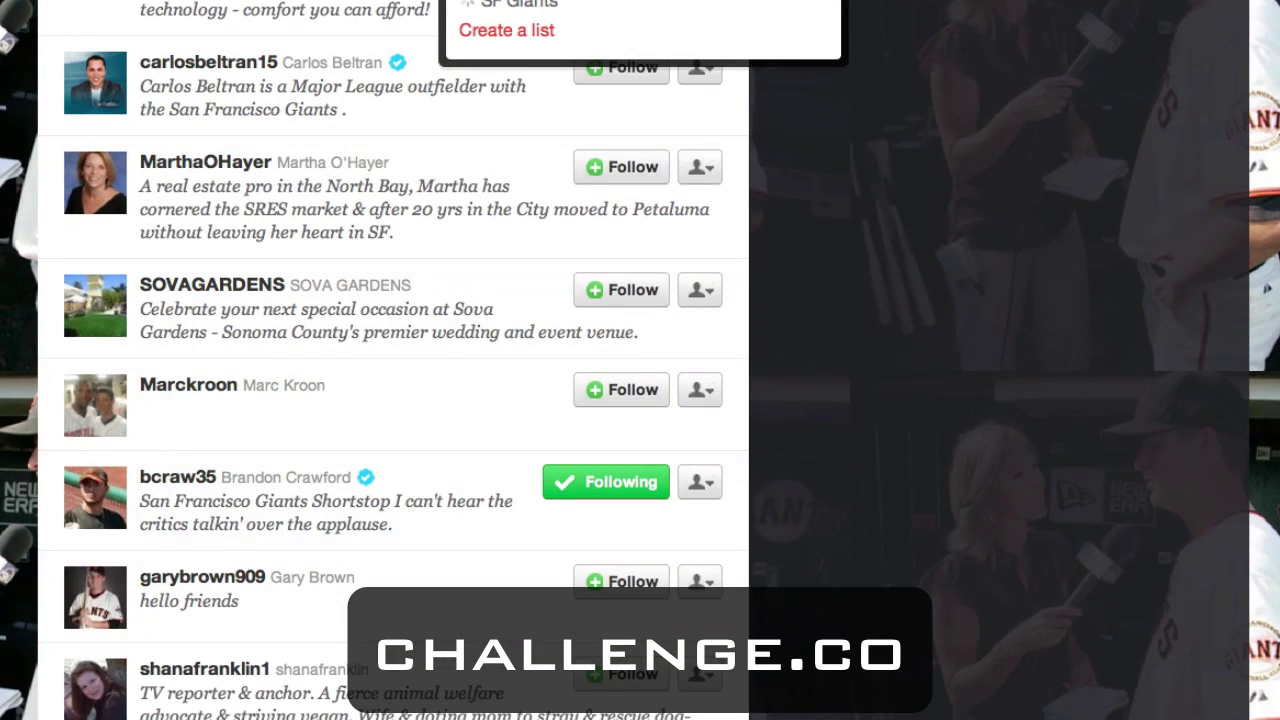
pyautogui.click(826, 0)
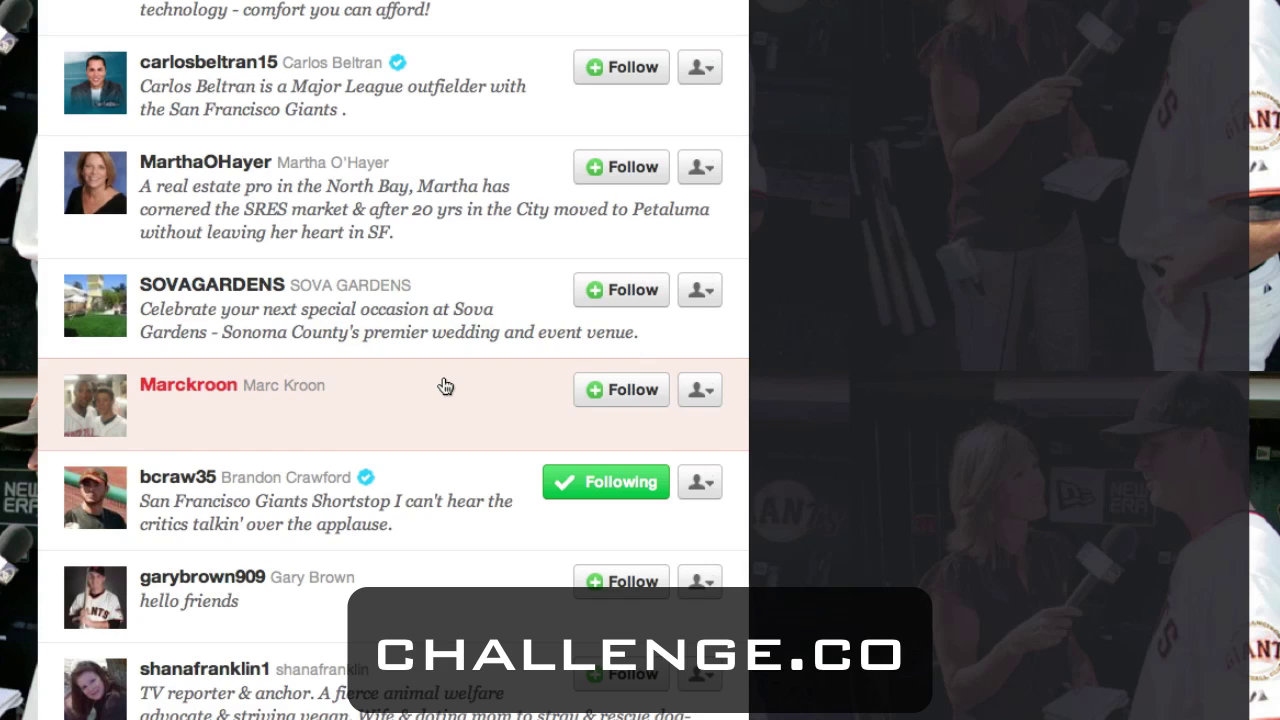
# Reopen the sf-giants list from the home timeline and look through its members' recent tweets.
pyautogui.scroll(4, 445, 387)
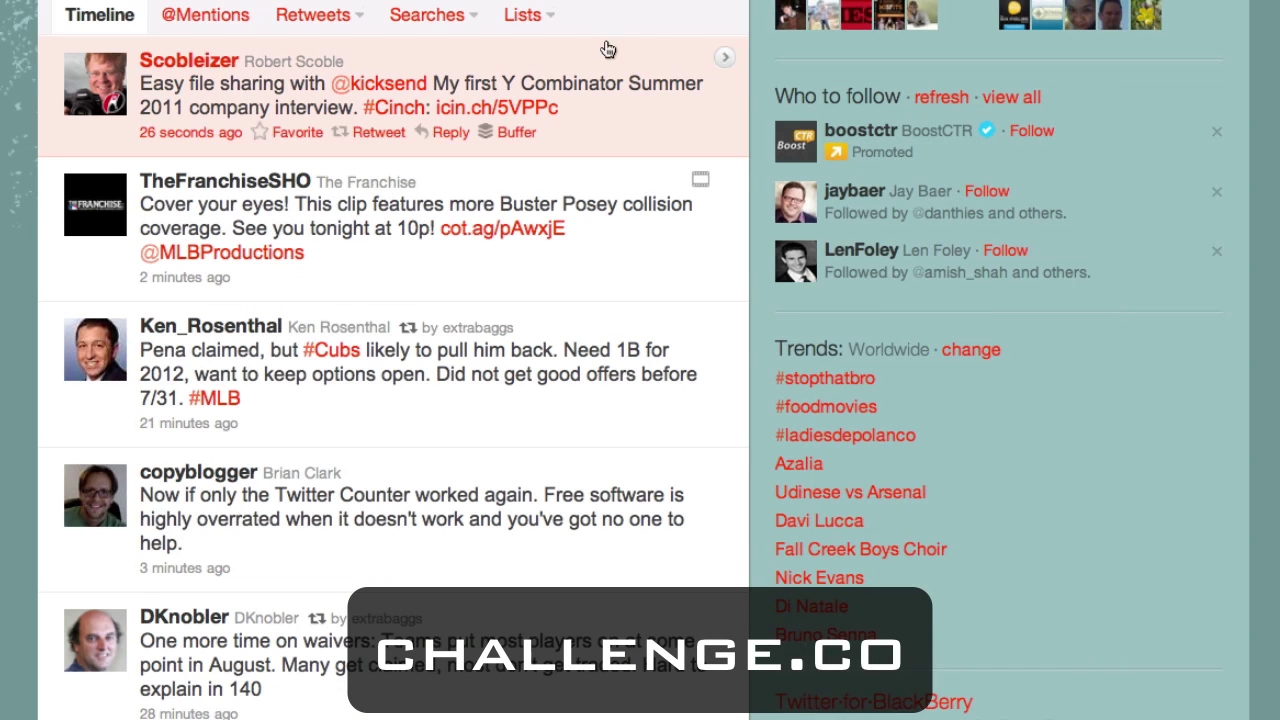
pyautogui.click(549, 18)
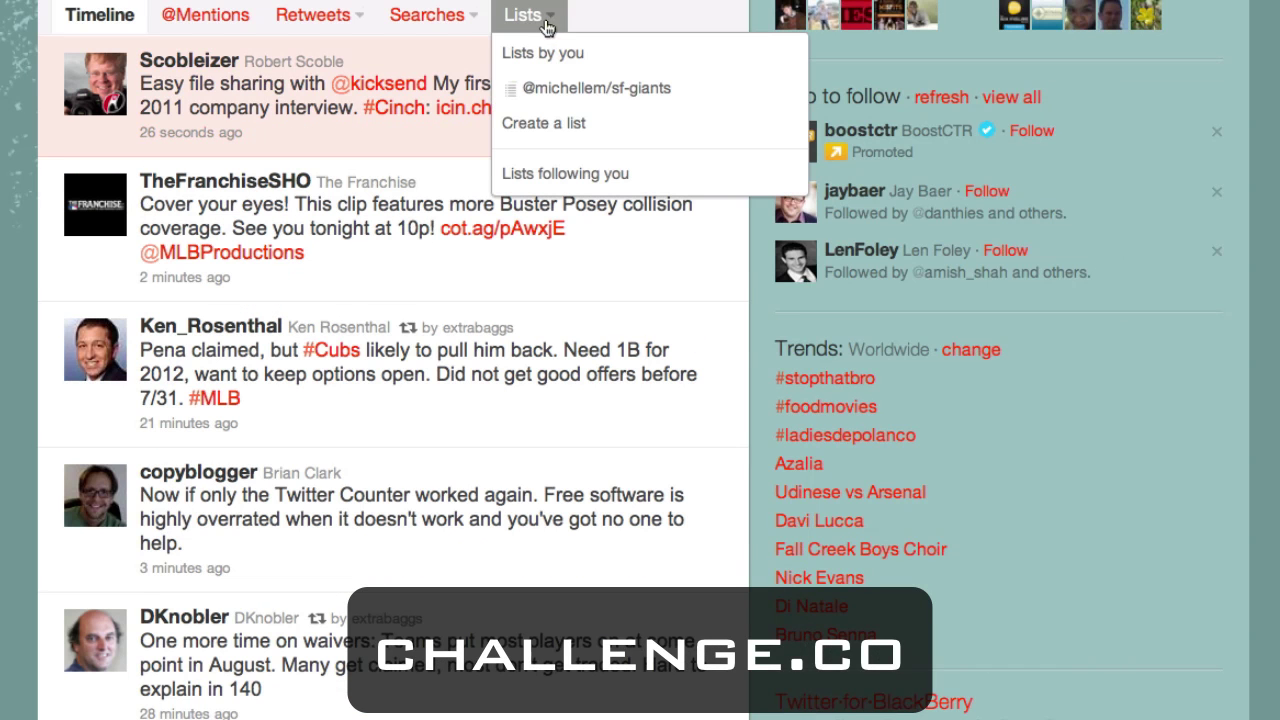
pyautogui.click(571, 90)
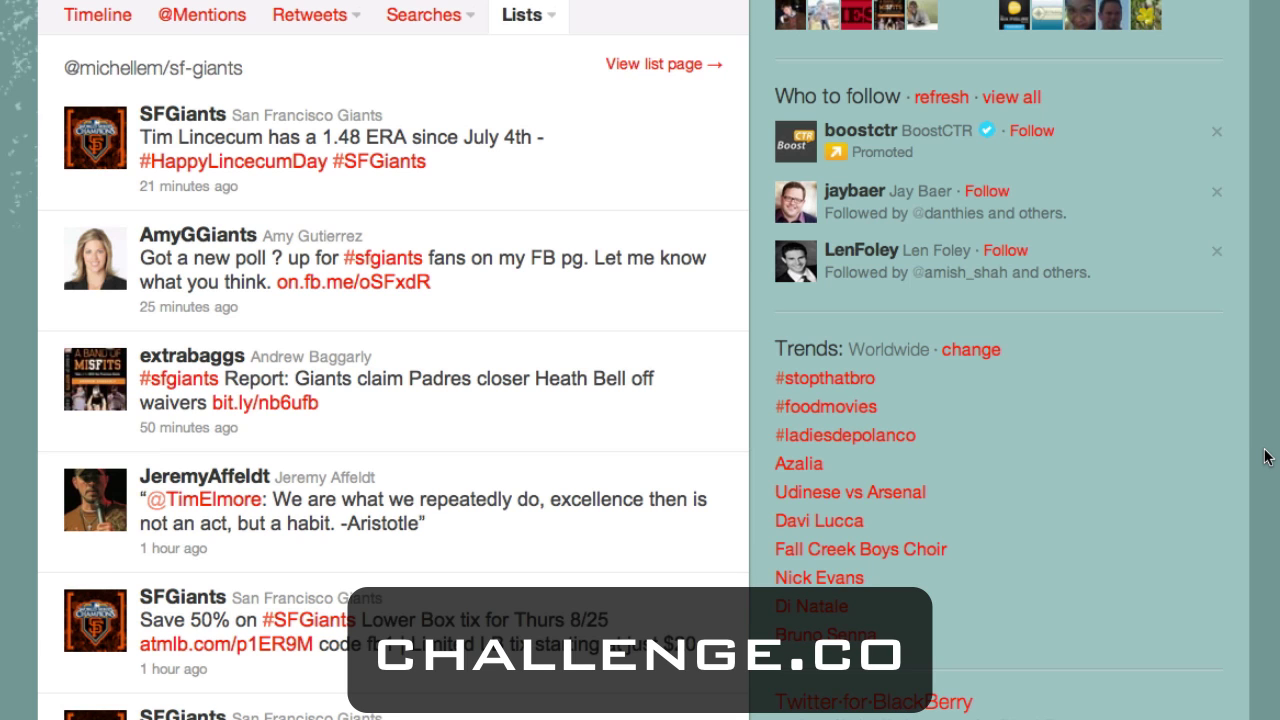
pyautogui.scroll(-4, 548, 540)
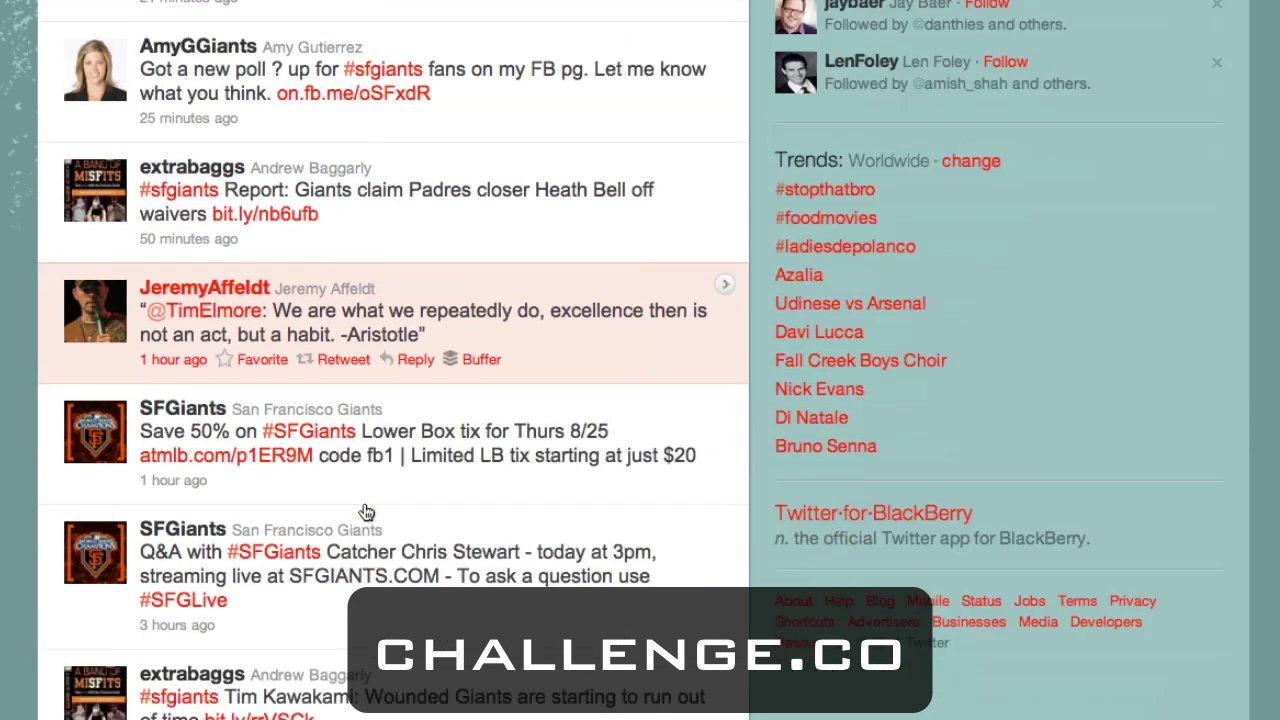
pyautogui.scroll(-15, 366, 512)
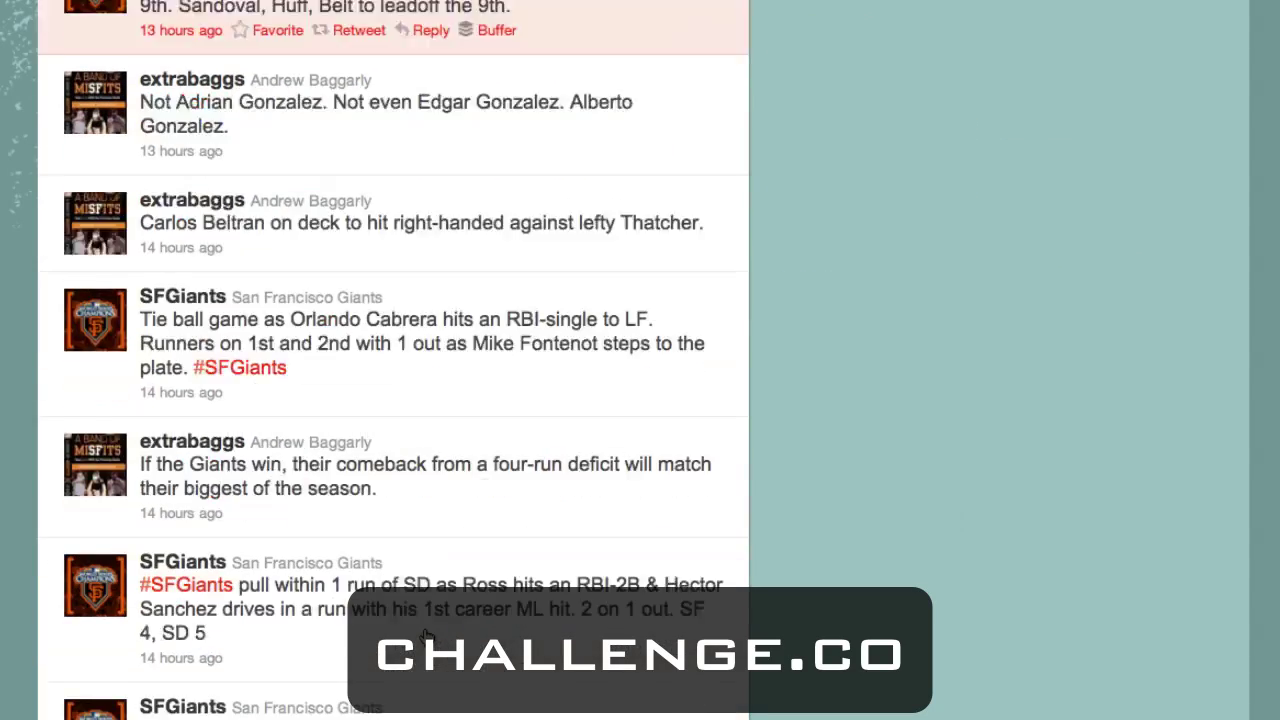
pyautogui.scroll(-10, 425, 636)
pyautogui.scroll(-2, 425, 636)
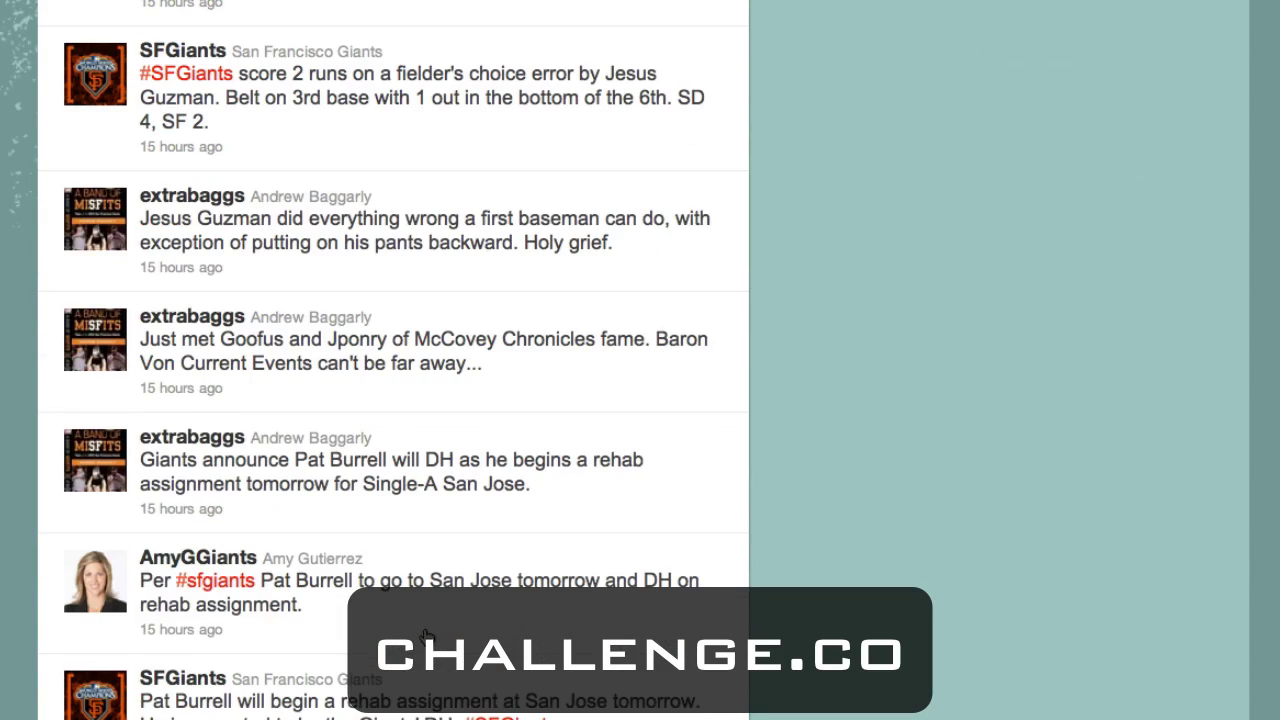
pyautogui.press('Home')
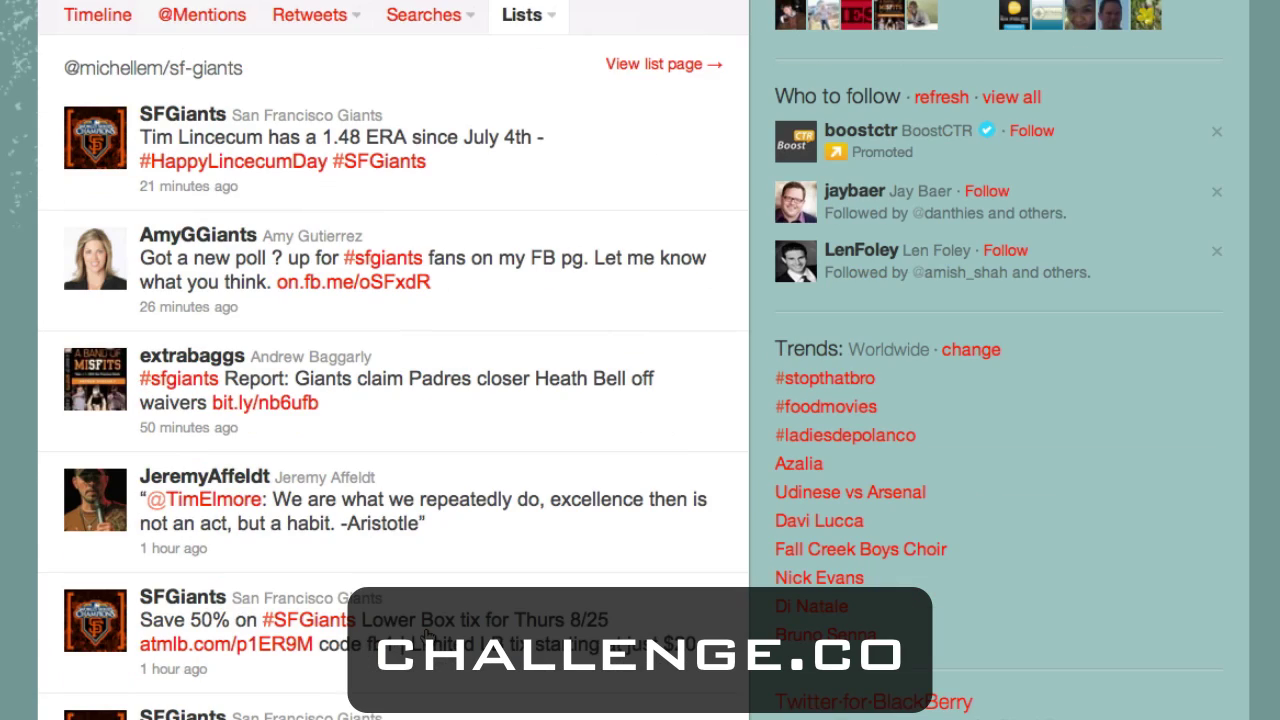